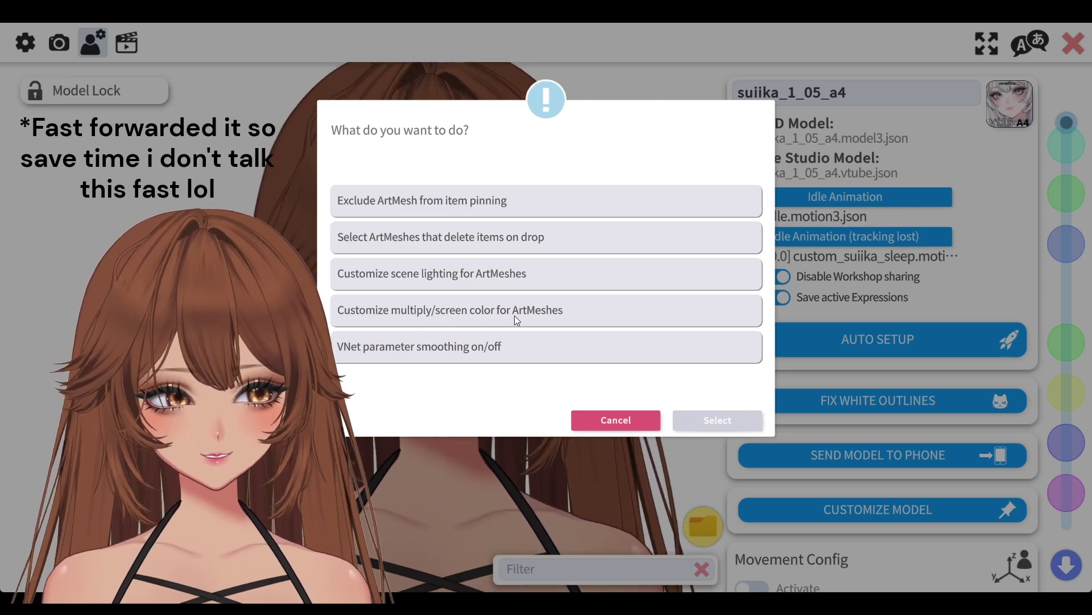
# - Choose 'Customize multiply/screen color for ArtMeshes' in the model options and confirm it
pyautogui.click(517, 319)
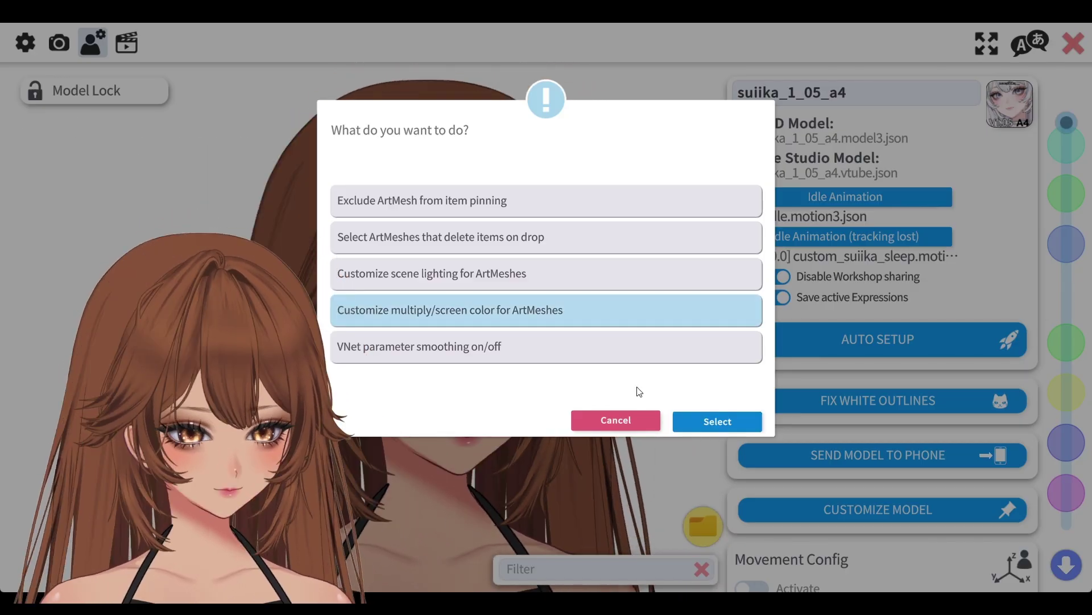
pyautogui.click(718, 421)
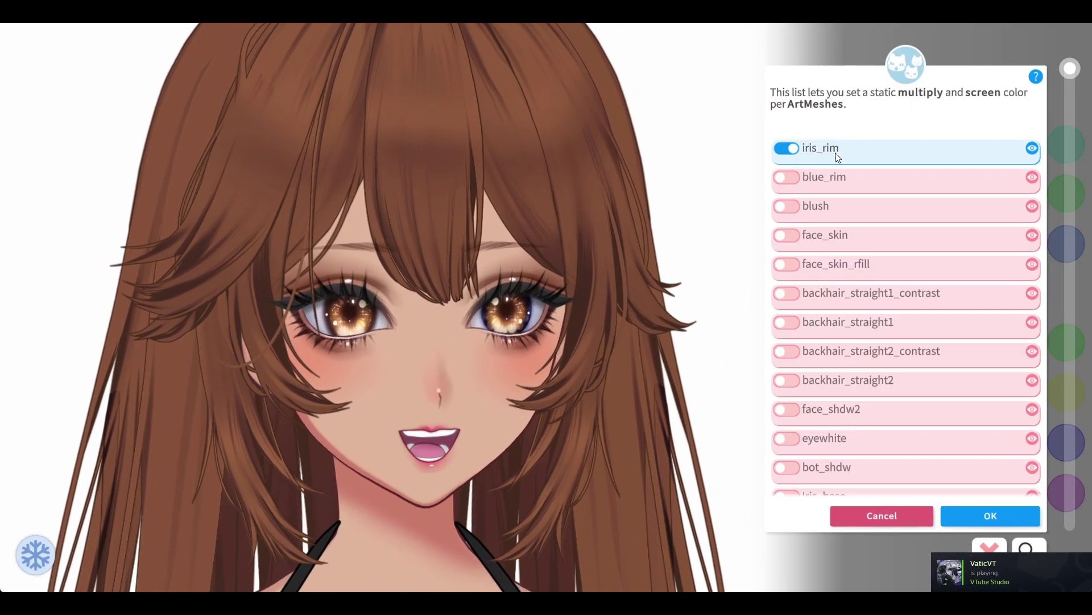
# - Set iris_rim's multiply colour to pale pink at full opacity
pyautogui.click(839, 150)
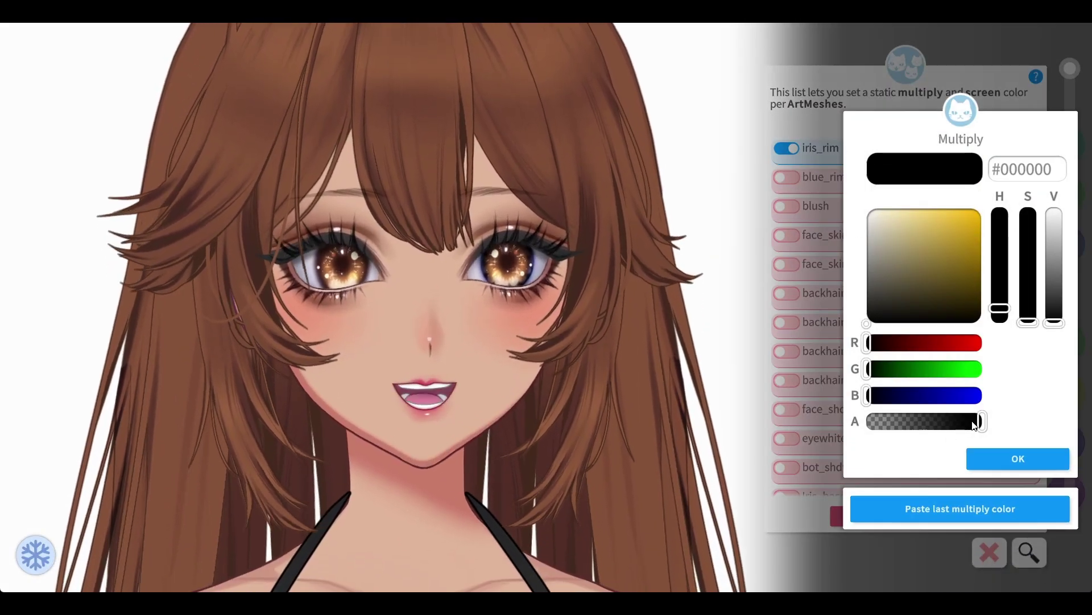
pyautogui.moveTo(976, 425); pyautogui.dragTo(780, 415)
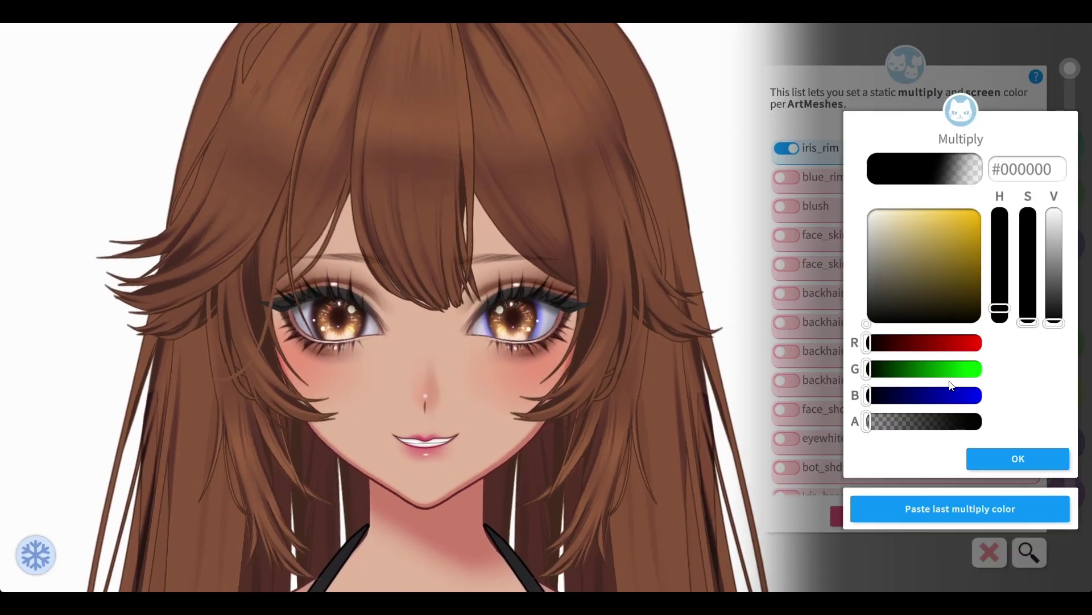
pyautogui.moveTo(933, 421); pyautogui.dragTo(983, 424)
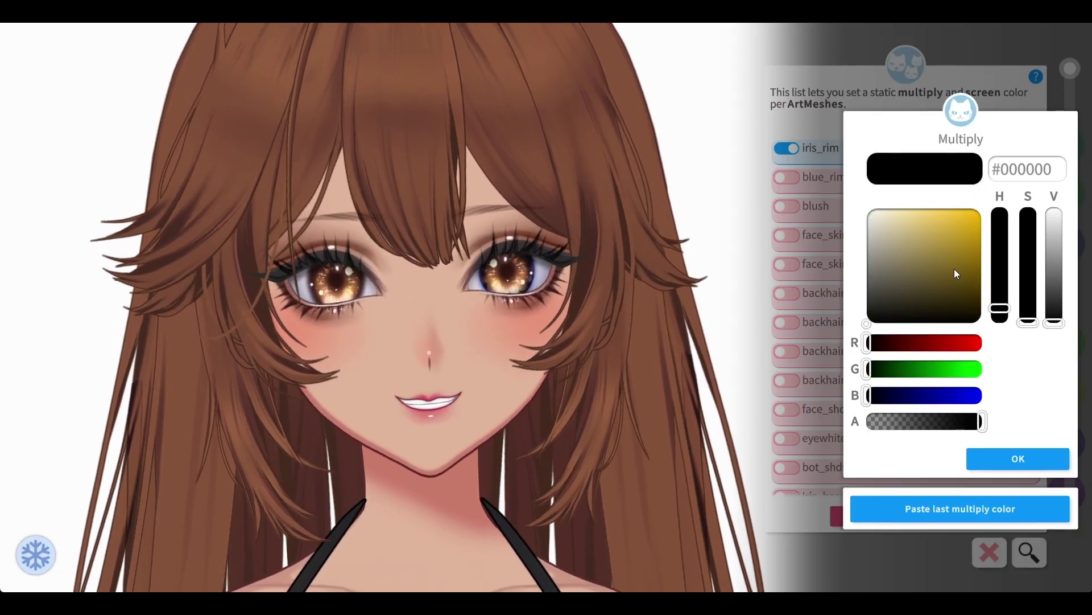
pyautogui.moveTo(1000, 307); pyautogui.dragTo(1002, 224)
pyautogui.click(962, 218)
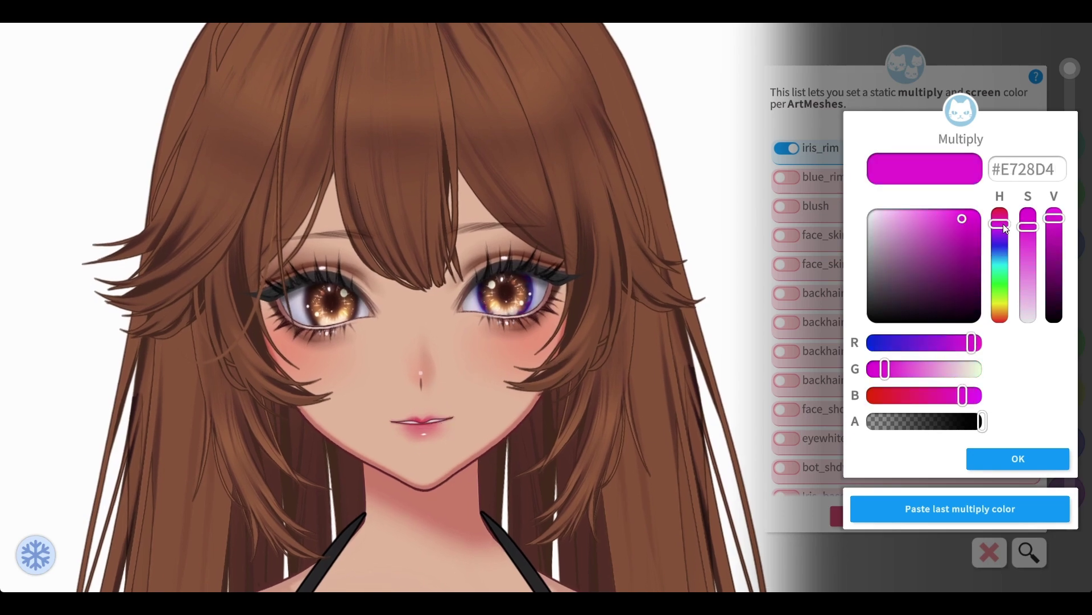
pyautogui.moveTo(940, 264)
pyautogui.mouseDown()
pyautogui.moveTo(940, 239)
pyautogui.moveTo(890, 224)
pyautogui.moveTo(1019, 227)
pyautogui.moveTo(861, 182)
pyautogui.mouseUp()
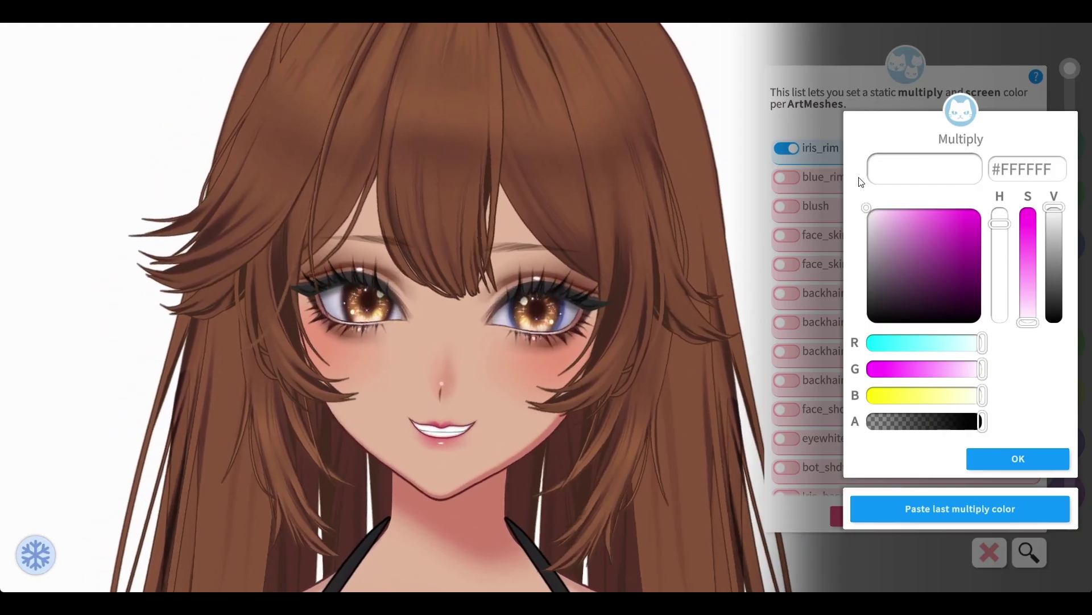
pyautogui.moveTo(861, 182); pyautogui.dragTo(993, 185)
pyautogui.click(1004, 459)
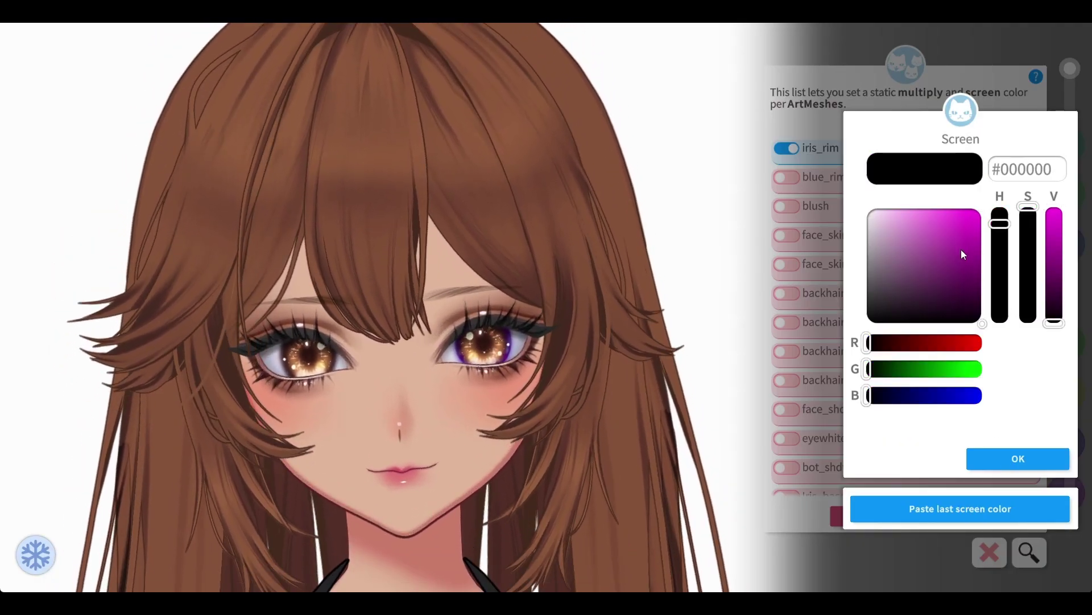
# - Set iris_rim's screen colour to light pink
pyautogui.moveTo(962, 251)
pyautogui.mouseDown()
pyautogui.moveTo(917, 231)
pyautogui.moveTo(882, 236)
pyautogui.moveTo(897, 246)
pyautogui.moveTo(899, 201)
pyautogui.moveTo(874, 210)
pyautogui.moveTo(907, 207)
pyautogui.mouseUp()
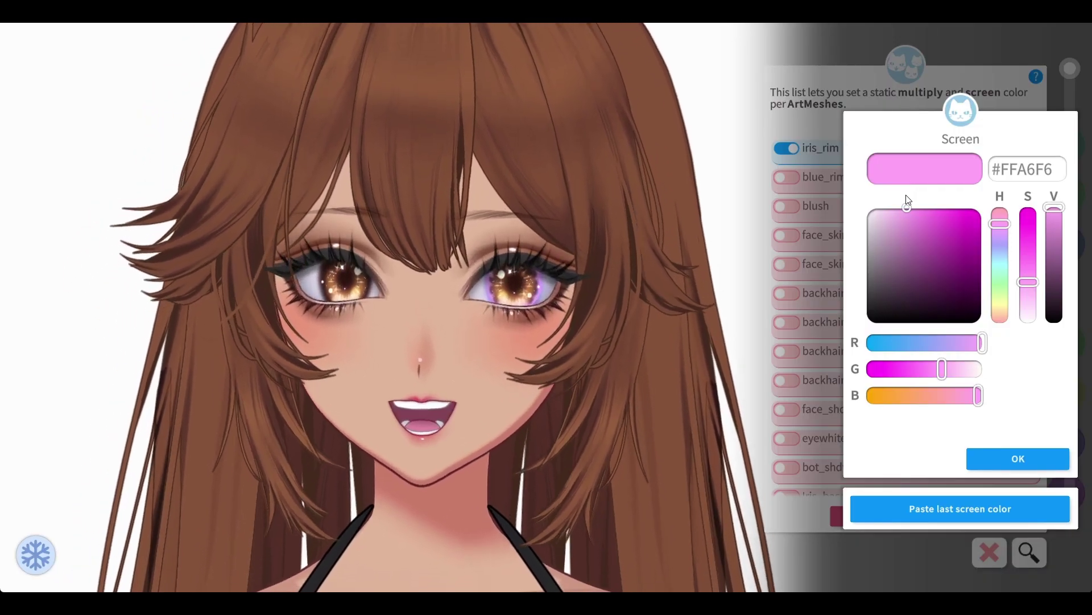
pyautogui.moveTo(907, 199)
pyautogui.mouseDown()
pyautogui.moveTo(899, 293)
pyautogui.moveTo(899, 193)
pyautogui.mouseUp()
pyautogui.click(1002, 458)
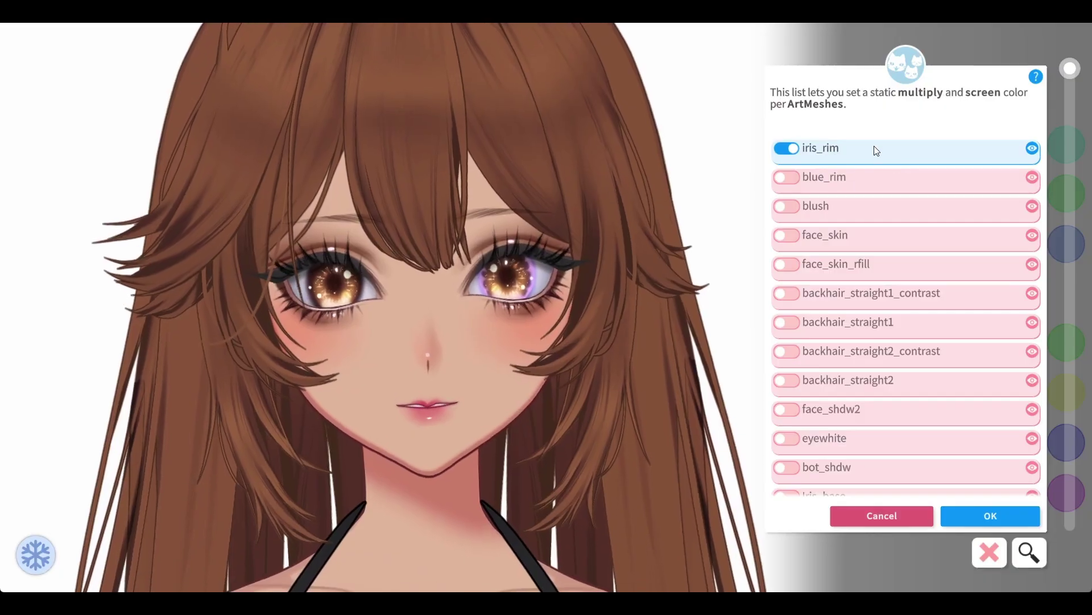
# - Change iris_rim's multiply colour to green #59E124 and its screen colour to #B231A5
pyautogui.click(874, 147)
pyautogui.moveTo(935, 254)
pyautogui.mouseDown()
pyautogui.moveTo(894, 255)
pyautogui.moveTo(991, 244)
pyautogui.moveTo(1003, 288)
pyautogui.mouseUp()
pyautogui.click(966, 220)
pyautogui.moveTo(967, 220)
pyautogui.mouseDown()
pyautogui.moveTo(904, 261)
pyautogui.moveTo(877, 308)
pyautogui.moveTo(876, 246)
pyautogui.moveTo(958, 256)
pyautogui.moveTo(950, 241)
pyautogui.mouseUp()
pyautogui.click(1018, 459)
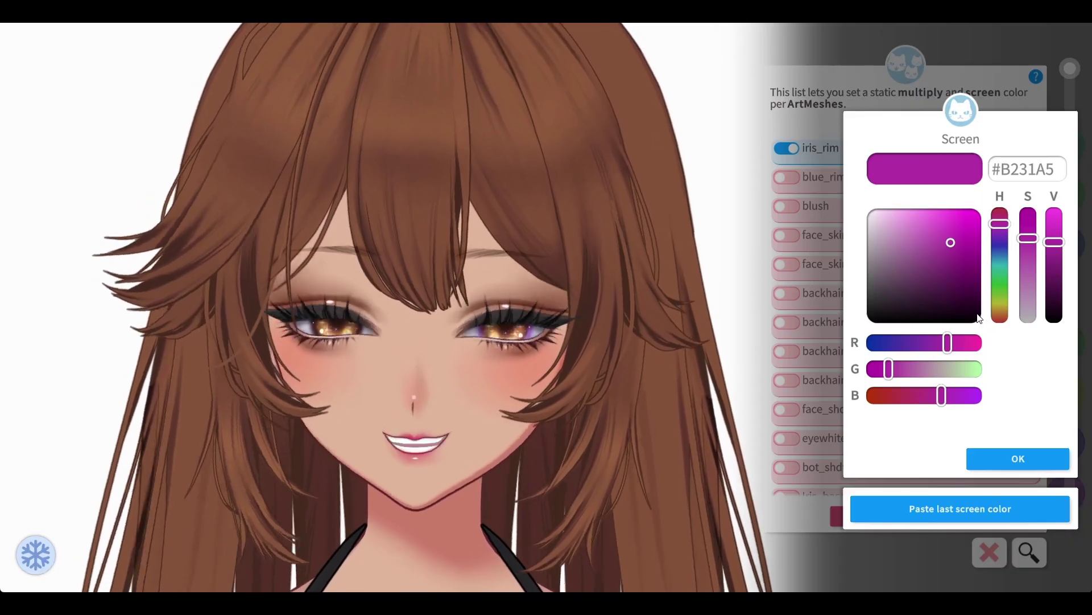
pyautogui.click(1016, 459)
pyautogui.click(911, 159)
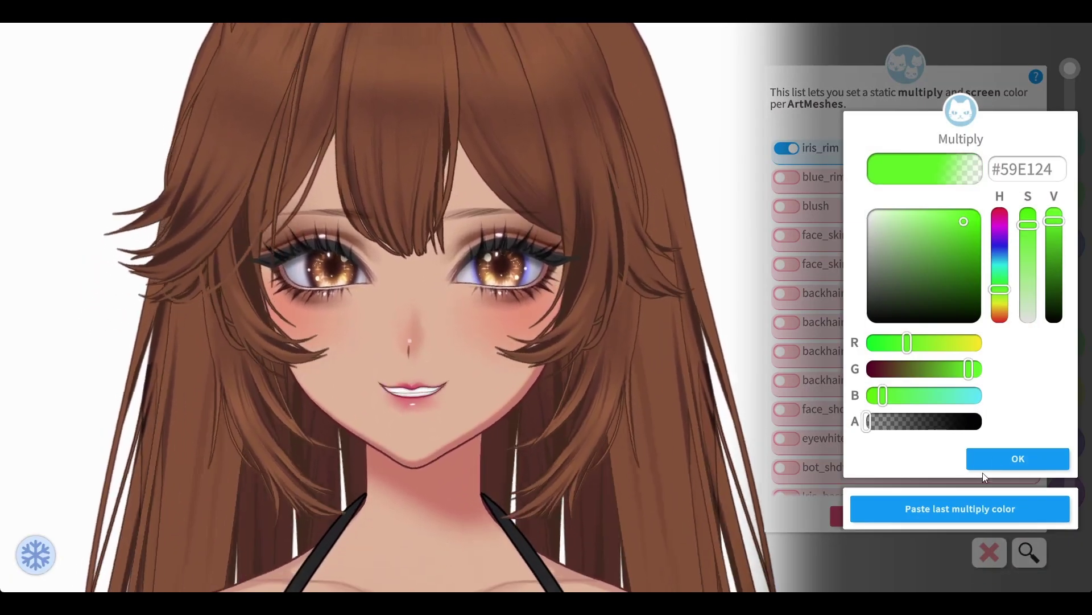
pyautogui.click(1017, 459)
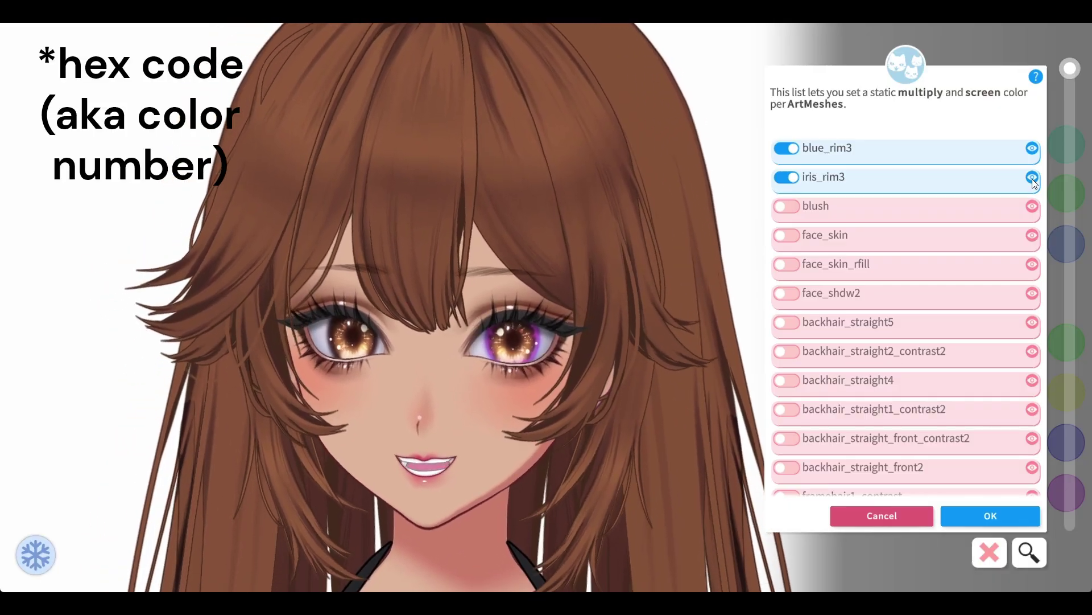
# - Paste the last multiply and #B231A5 screen colours onto the second iris rim ArtMesh
pyautogui.click(908, 184)
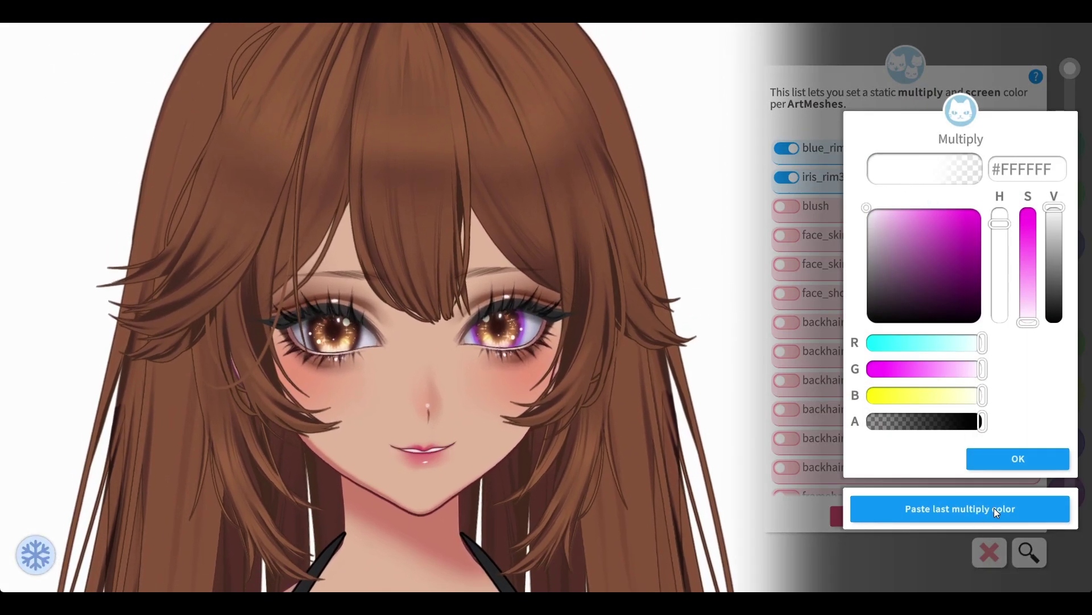
pyautogui.click(995, 508)
pyautogui.click(1015, 457)
pyautogui.click(1006, 503)
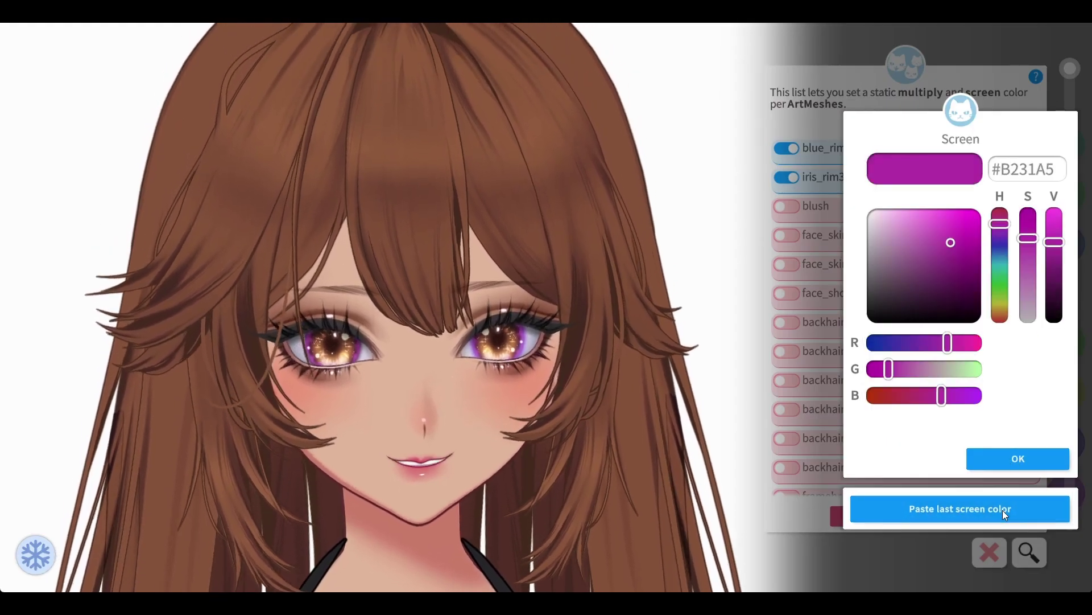
pyautogui.click(1012, 456)
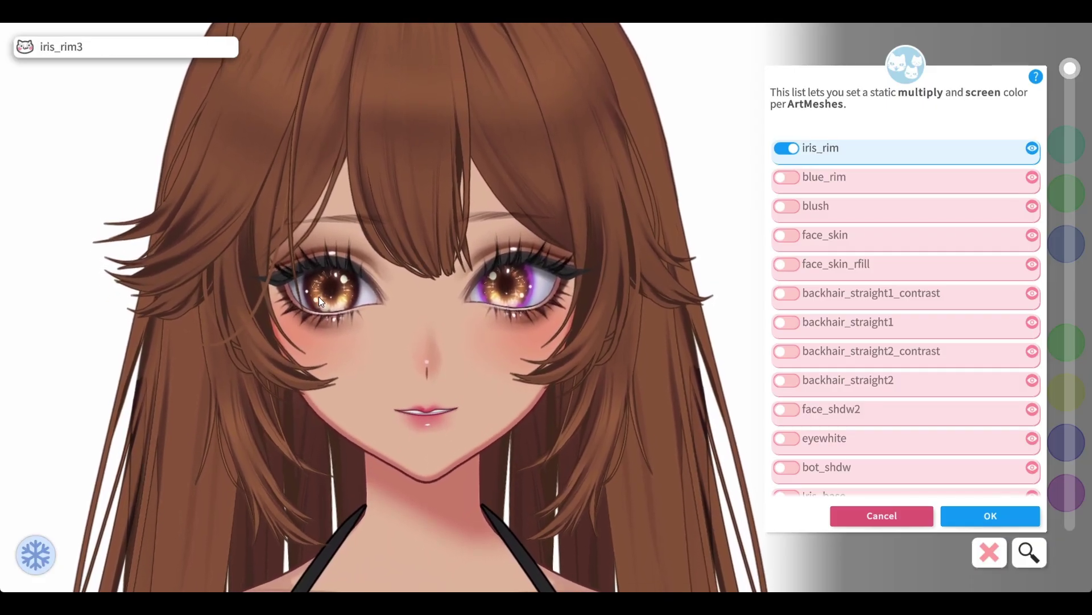
pyautogui.click(311, 303)
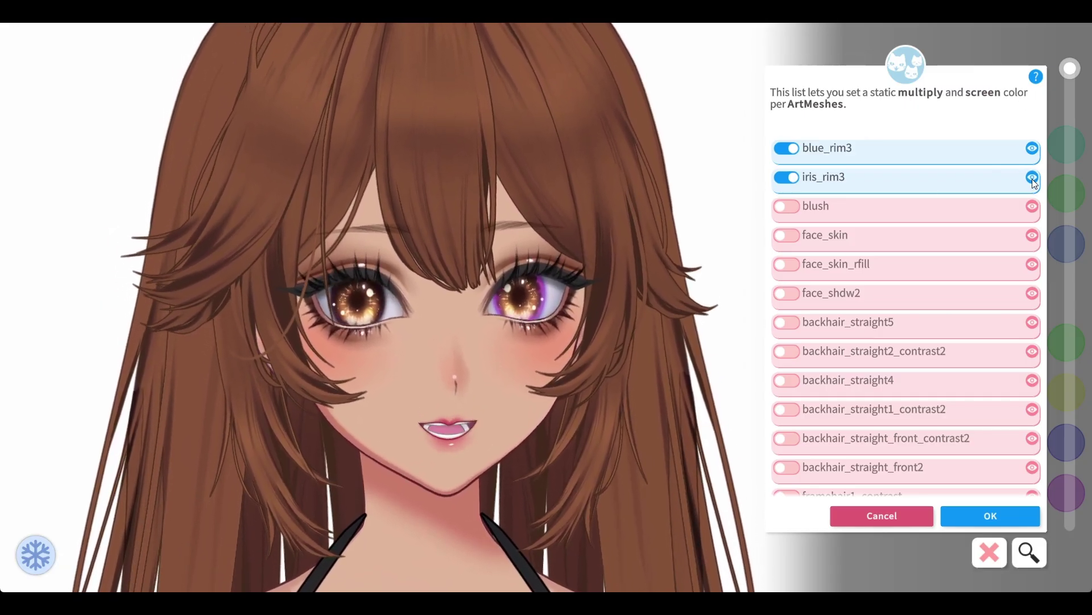
# - Give blue_rim3 a brown #733824 multiply colour with the default black screen colour
pyautogui.click(985, 156)
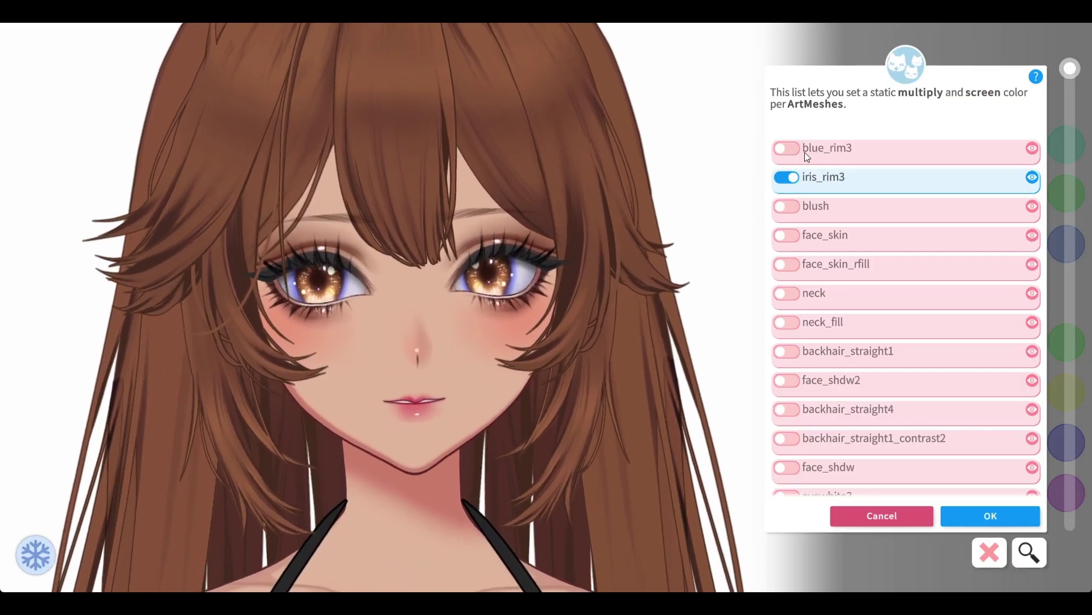
pyautogui.click(796, 149)
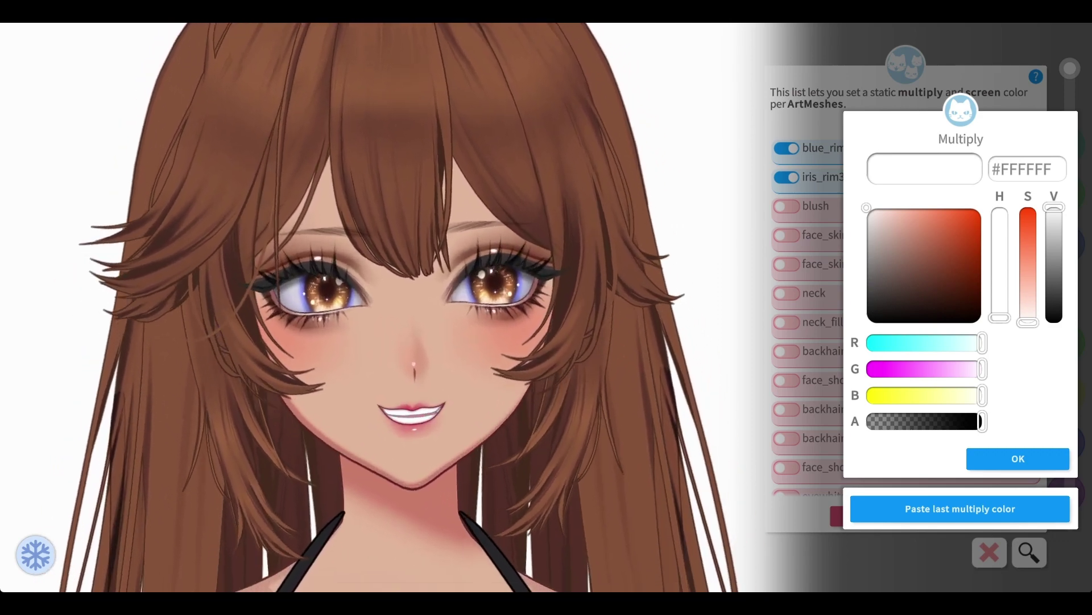
pyautogui.click(1028, 169)
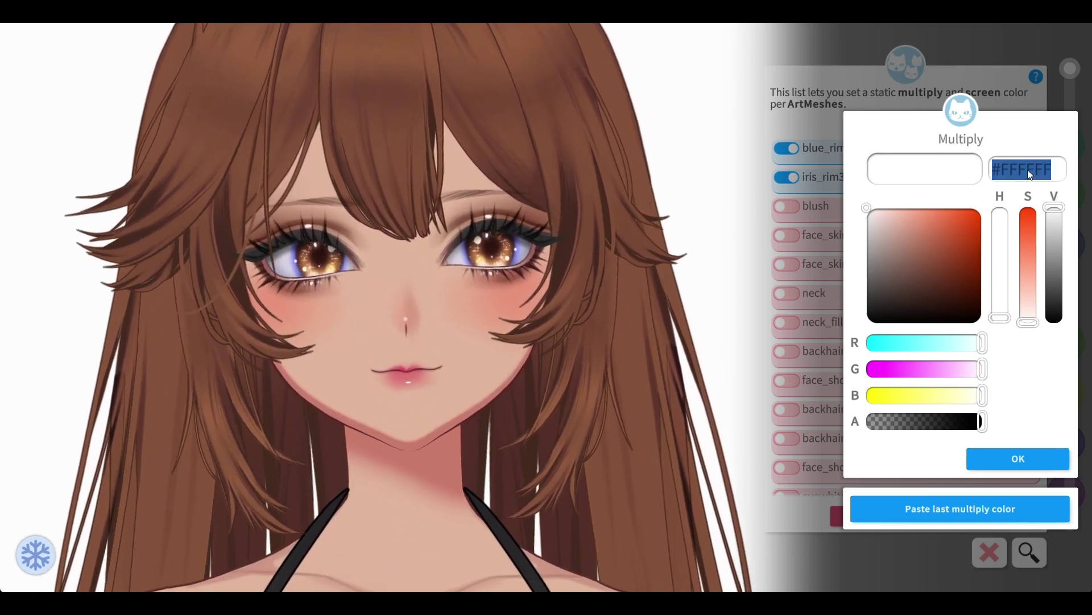
pyautogui.write('#733824')
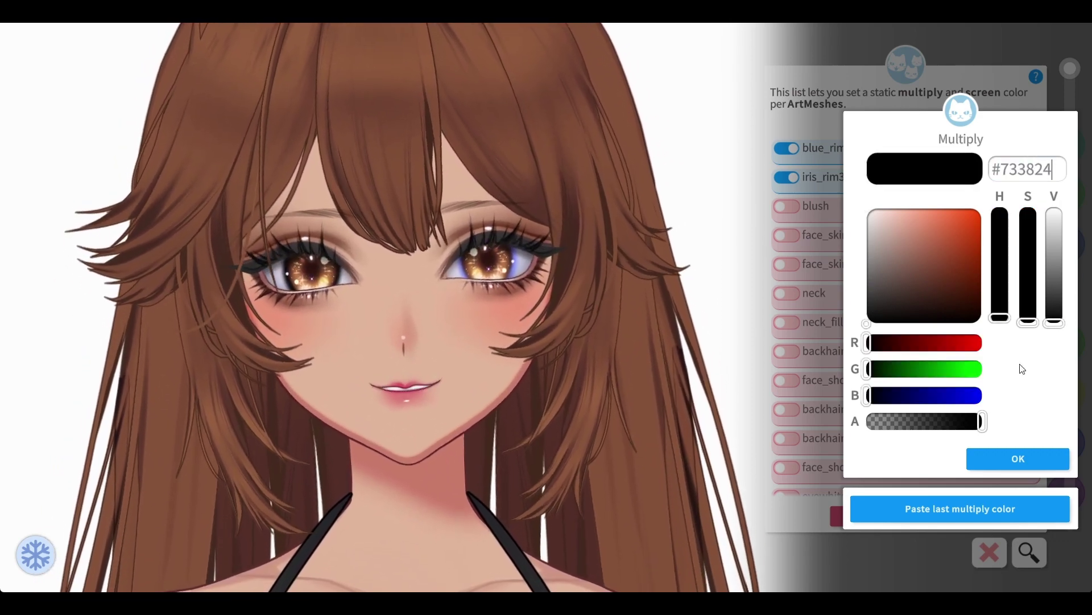
pyautogui.press('Return')
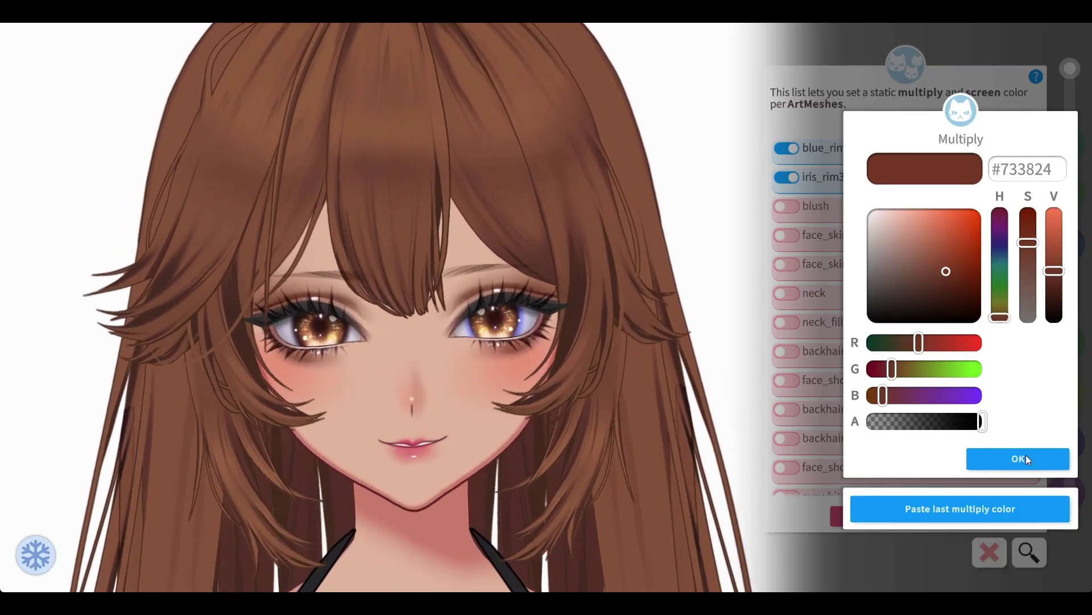
pyautogui.click(1026, 458)
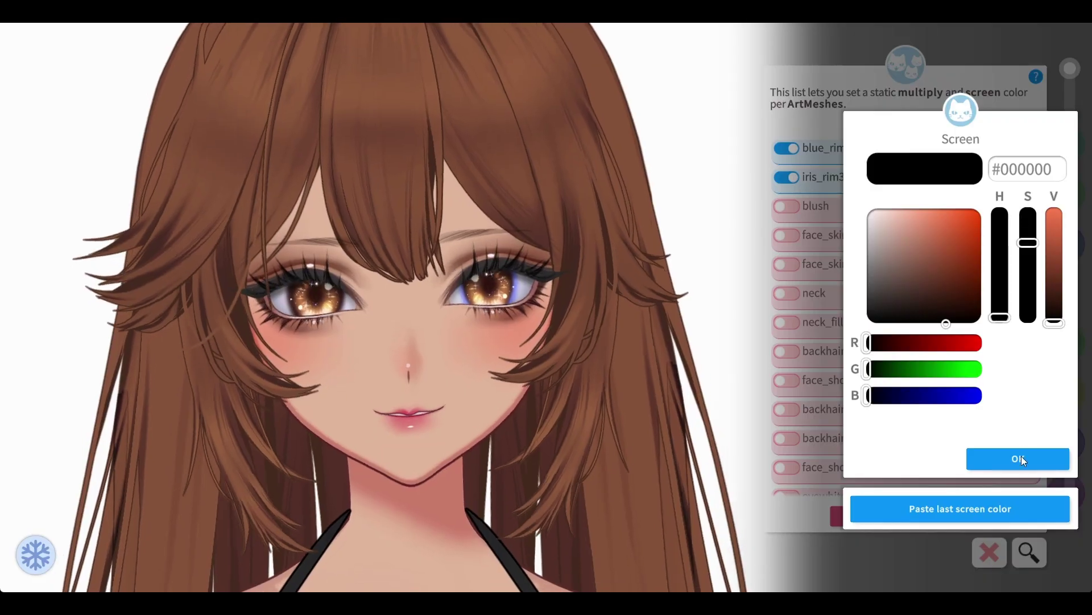
pyautogui.click(1022, 459)
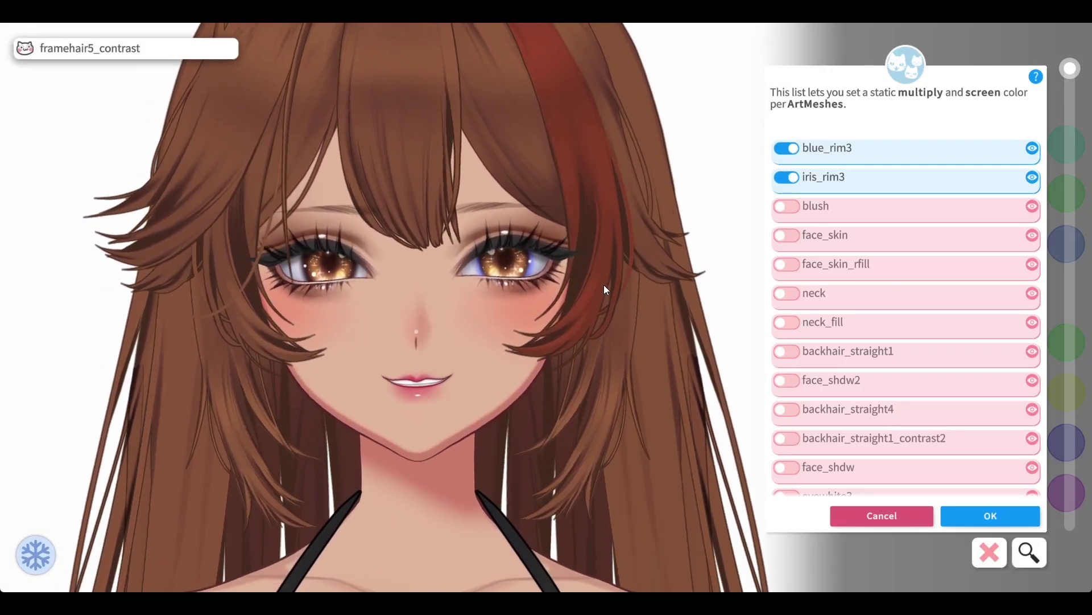
# - Apply the last multiply colour #733824 to blue_rim, then list the meshes under the front bangs
pyautogui.click(524, 261)
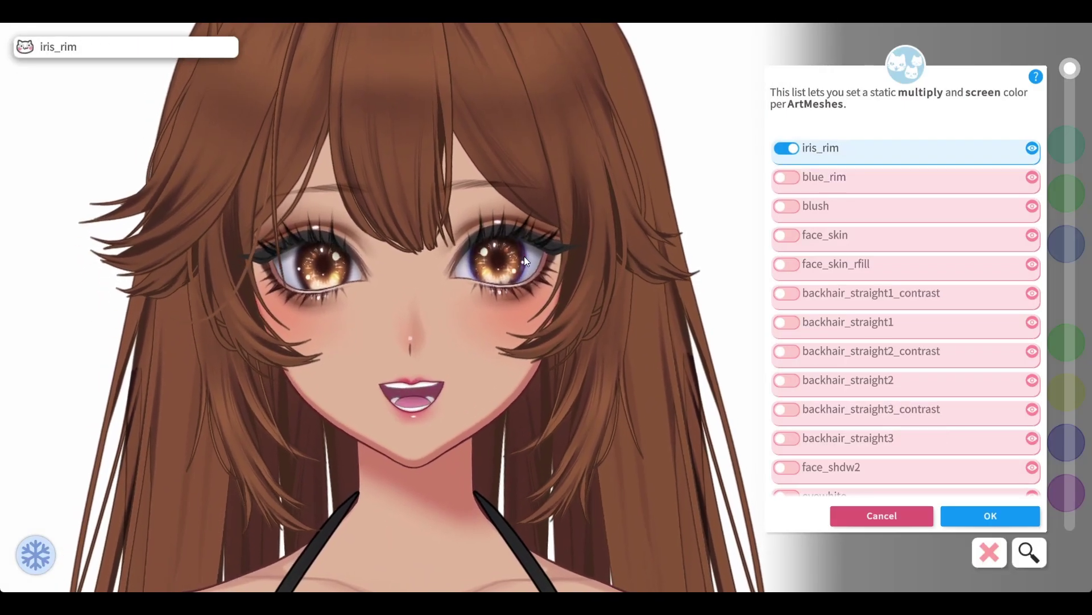
pyautogui.click(829, 177)
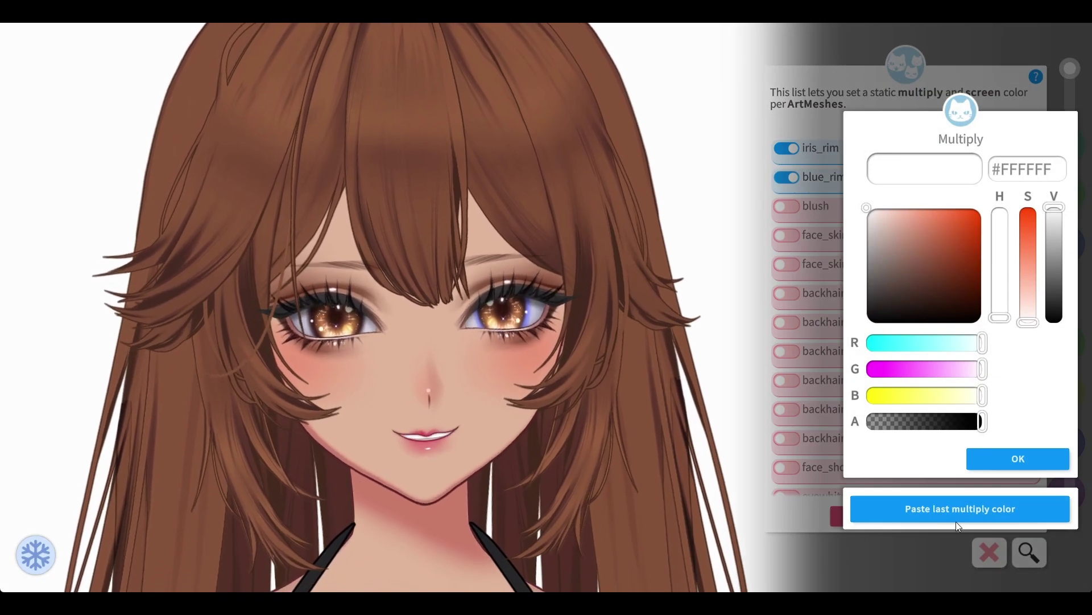
pyautogui.click(956, 518)
pyautogui.click(1005, 460)
pyautogui.click(1003, 459)
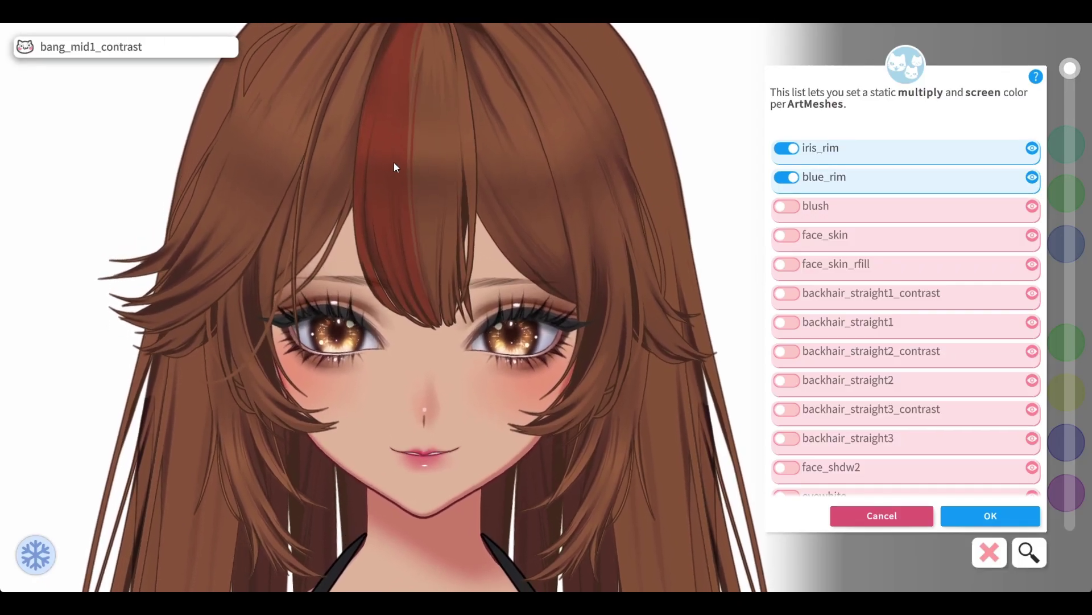
pyautogui.click(397, 155)
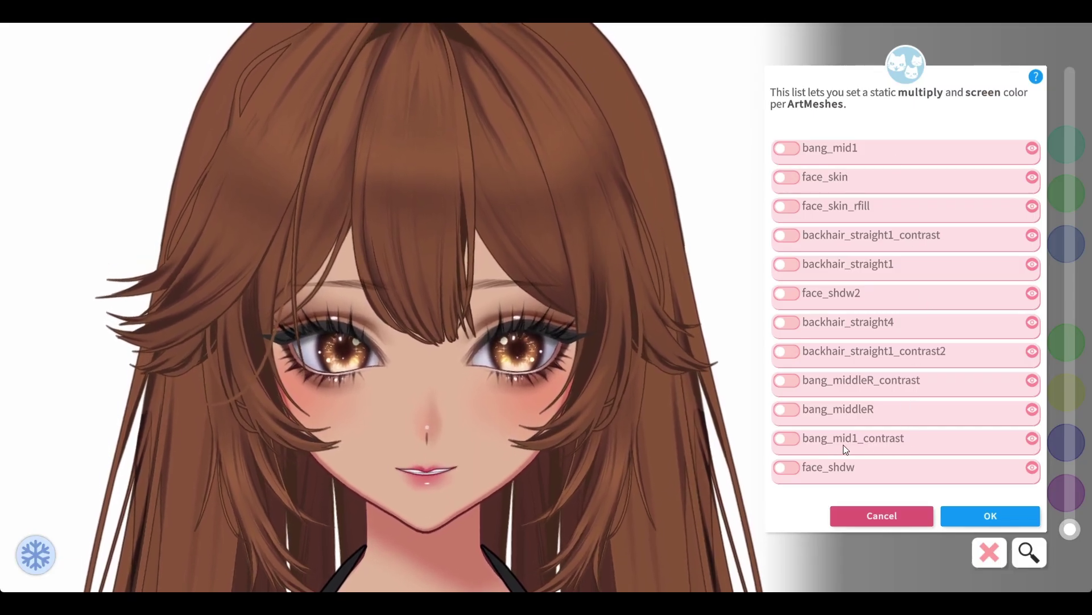
# - Tint the bang_mid1 hair strand red with a #F58D69 screen colour
pyautogui.click(786, 147)
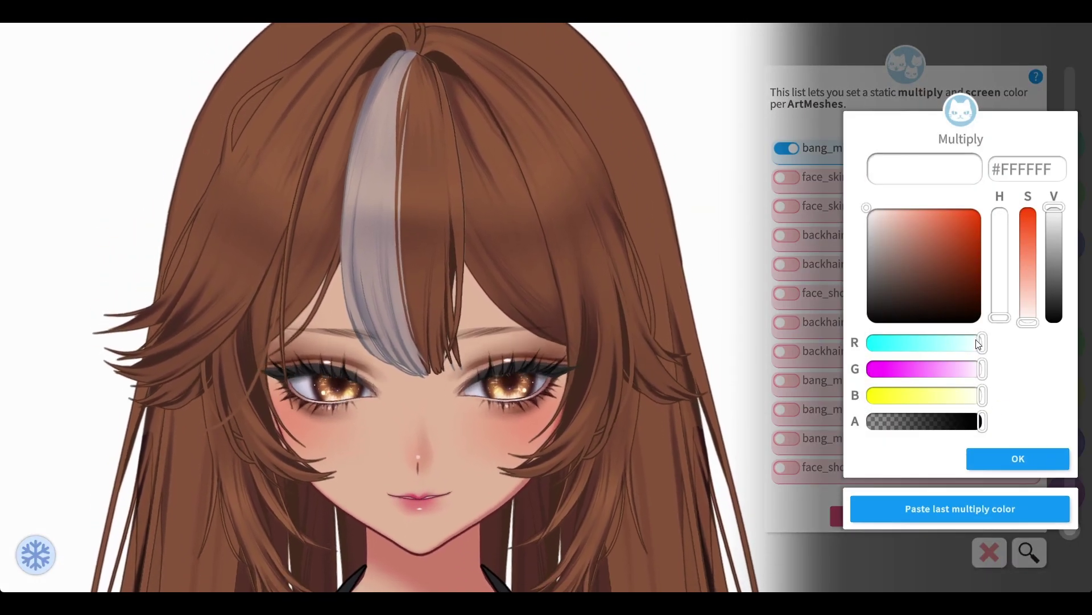
pyautogui.moveTo(961, 259); pyautogui.dragTo(933, 212)
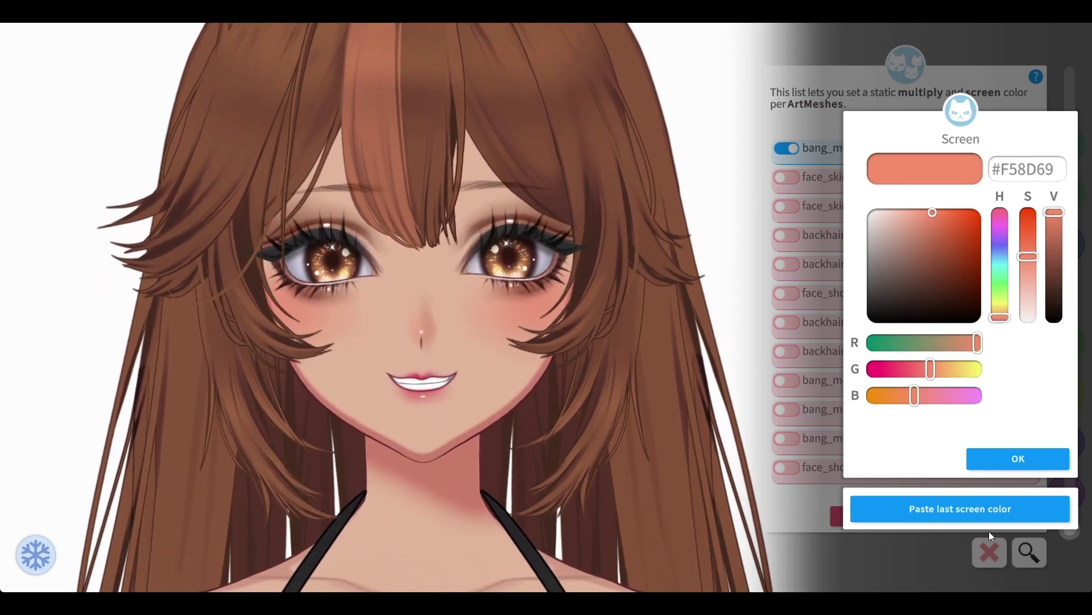
pyautogui.click(1015, 458)
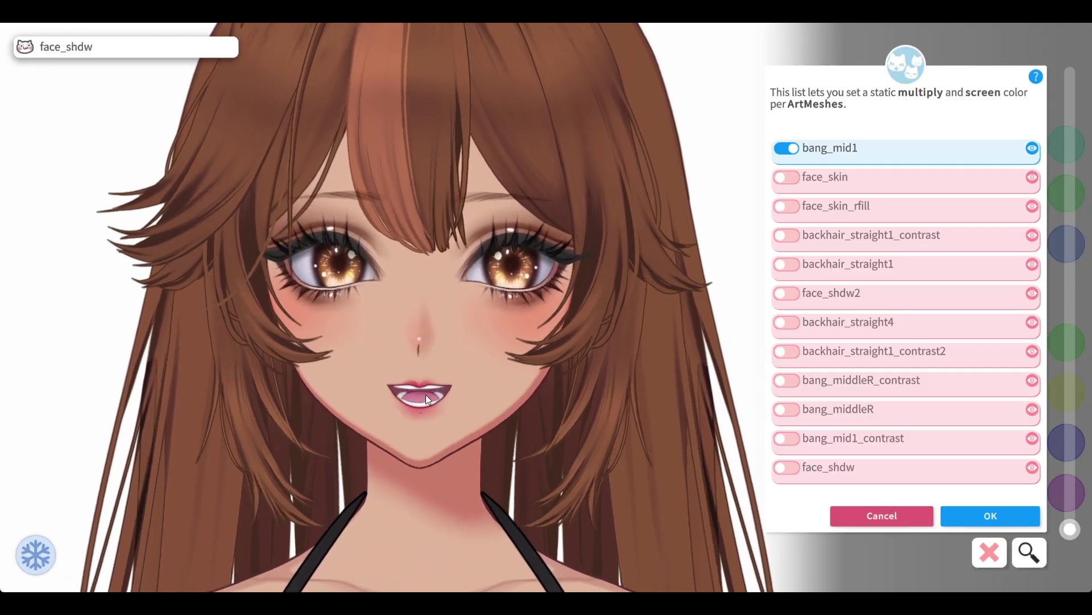
# - Enable top_fangteeth_front_fill from the mouth and keep its white multiply colour
pyautogui.click(423, 385)
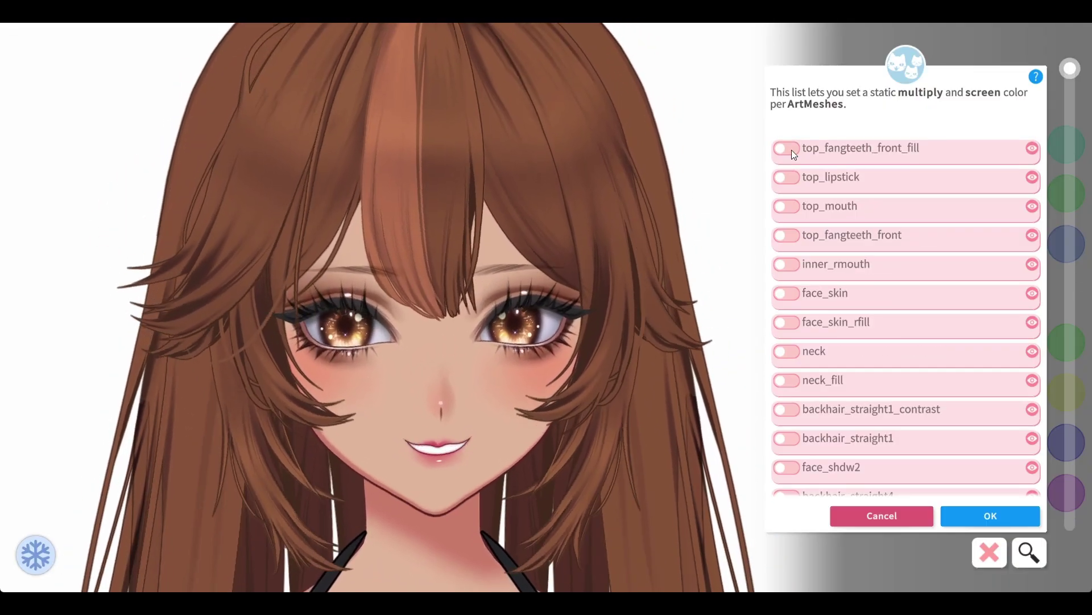
pyautogui.click(791, 149)
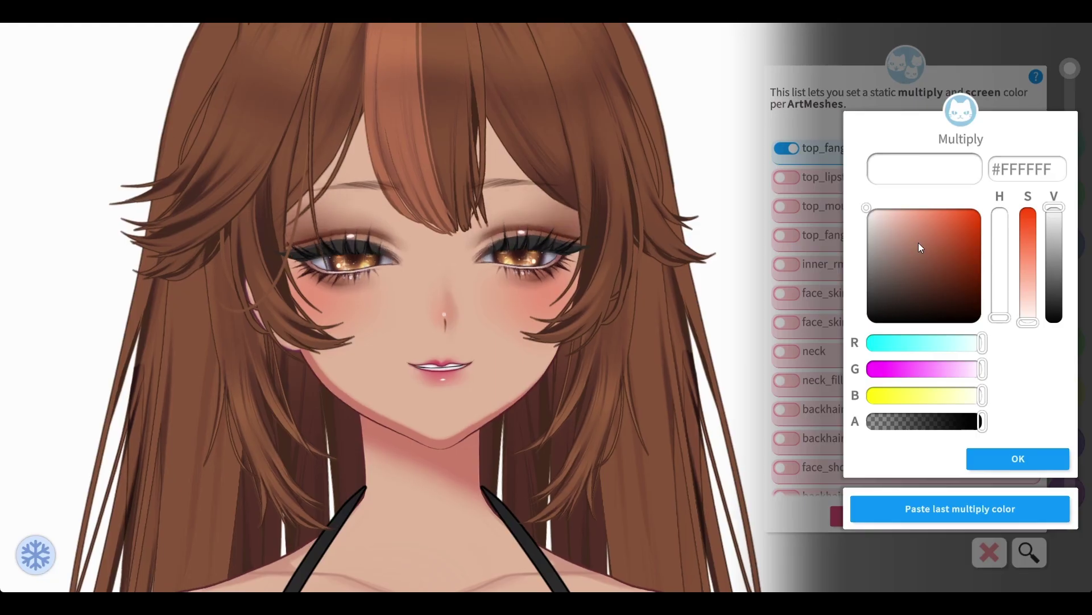
pyautogui.click(1018, 458)
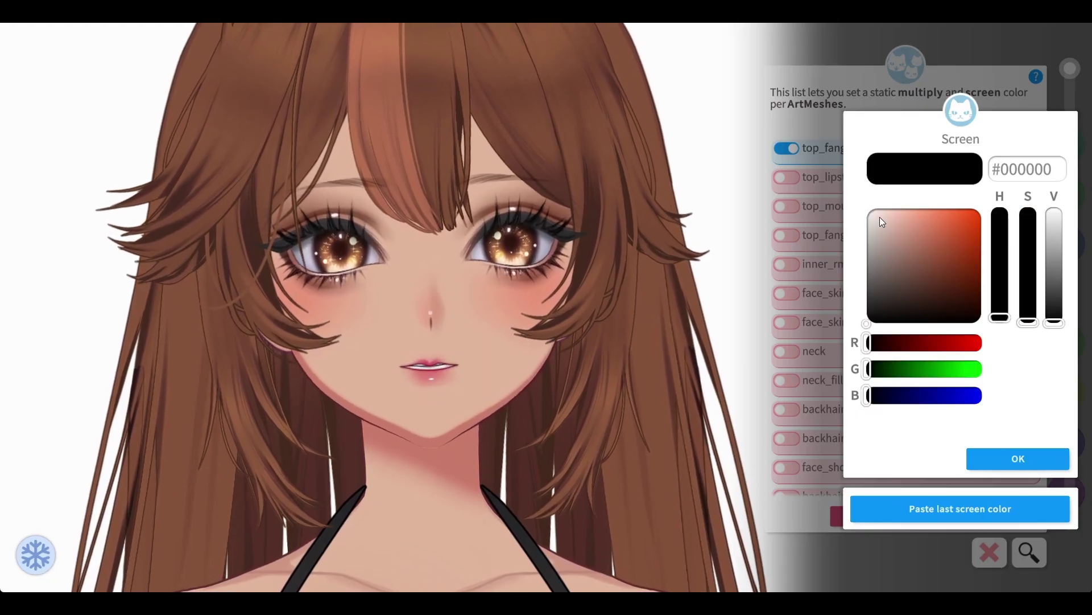
# - Give the fang teeth a grey screen colour; tint human_ear_fill3 red multiply with #7D3A3A screen
pyautogui.moveTo(880, 216); pyautogui.dragTo(840, 278)
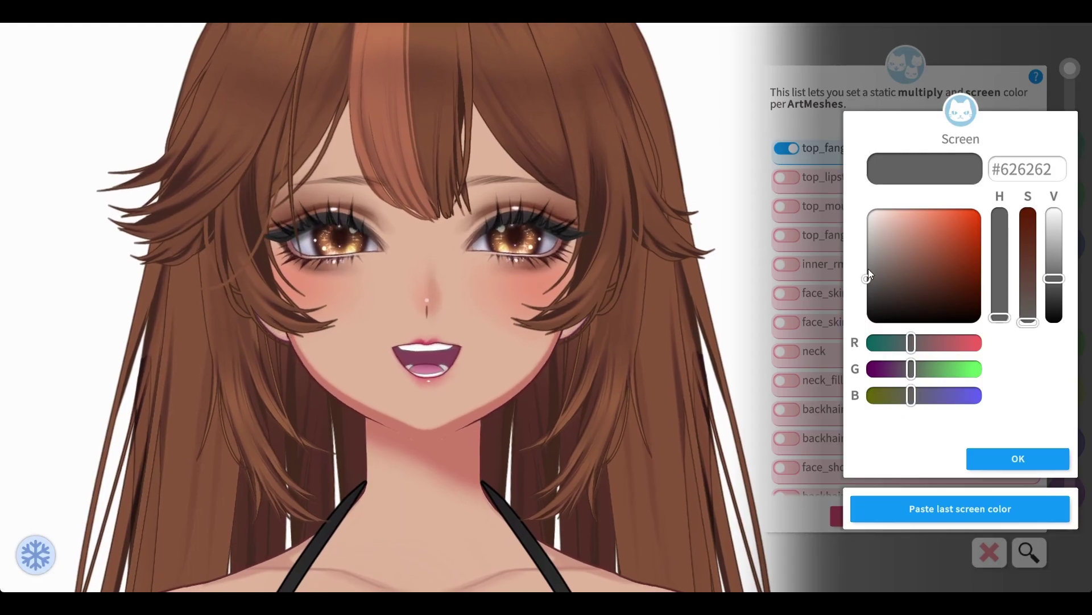
pyautogui.click(990, 460)
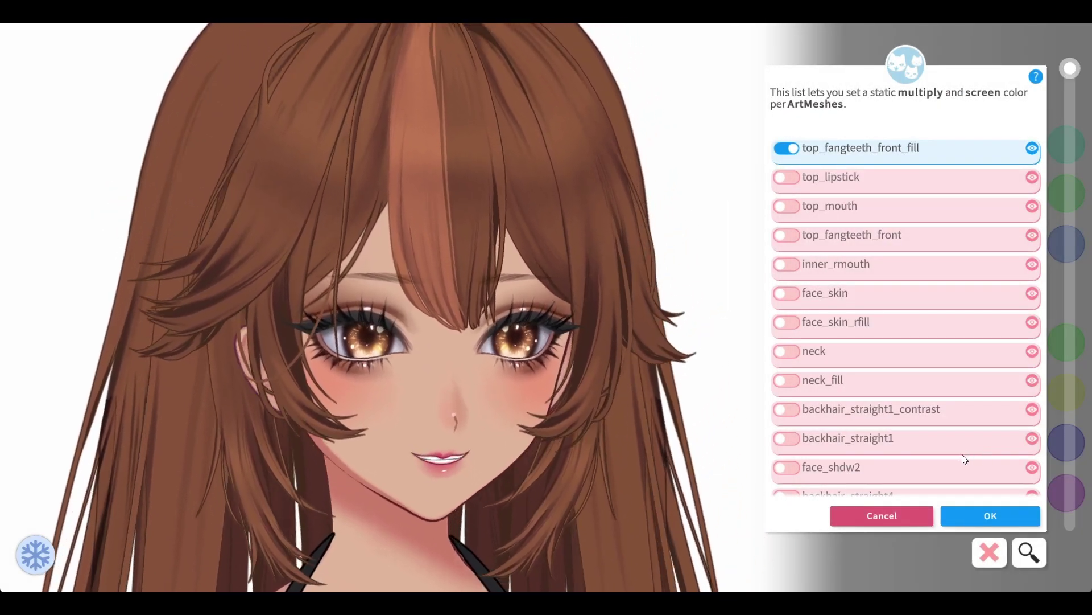
pyautogui.moveTo(348, 429)
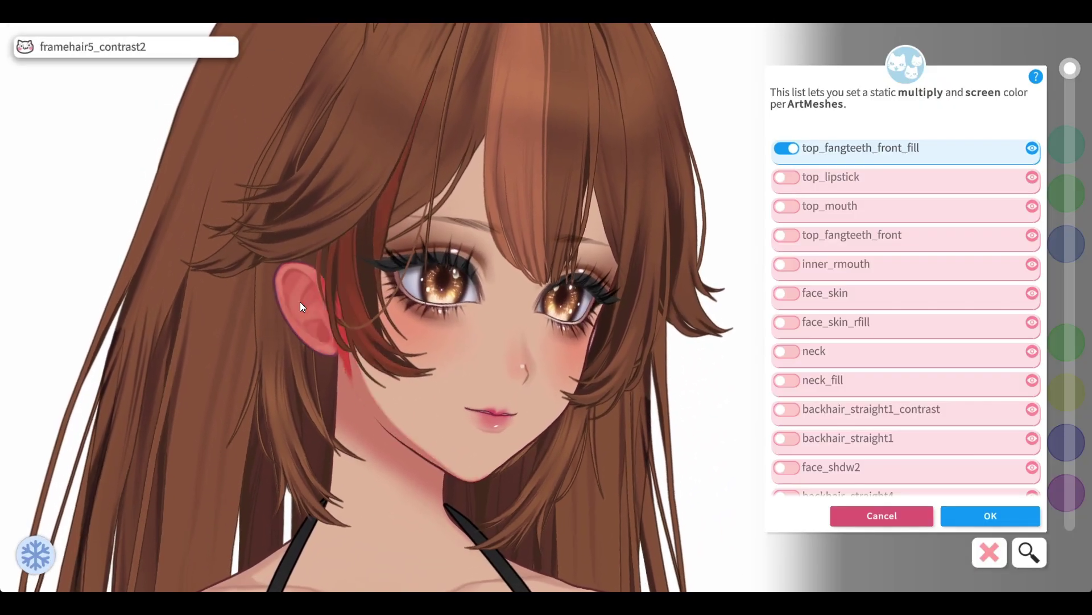
pyautogui.click(299, 302)
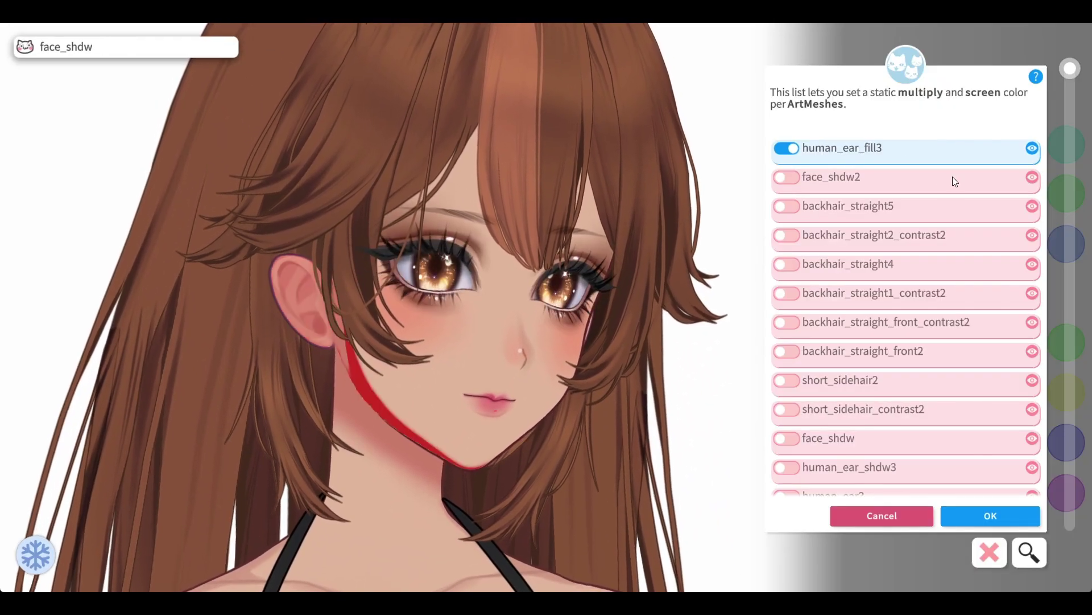
pyautogui.click(786, 149)
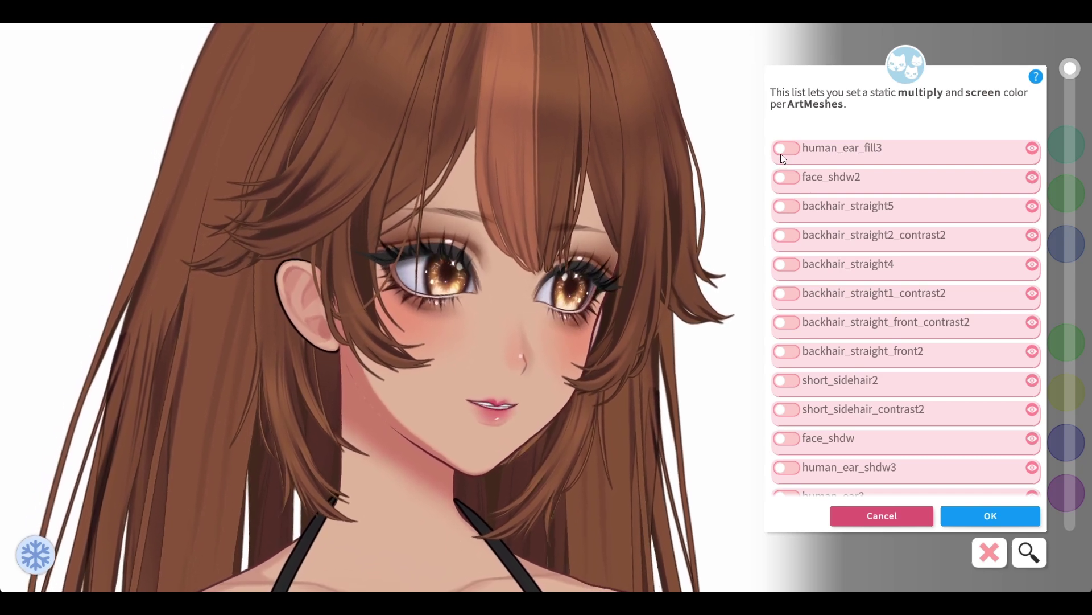
pyautogui.click(786, 149)
pyautogui.moveTo(933, 272); pyautogui.dragTo(947, 255)
pyautogui.moveTo(1000, 225); pyautogui.dragTo(1001, 206)
pyautogui.click(944, 251)
pyautogui.click(980, 458)
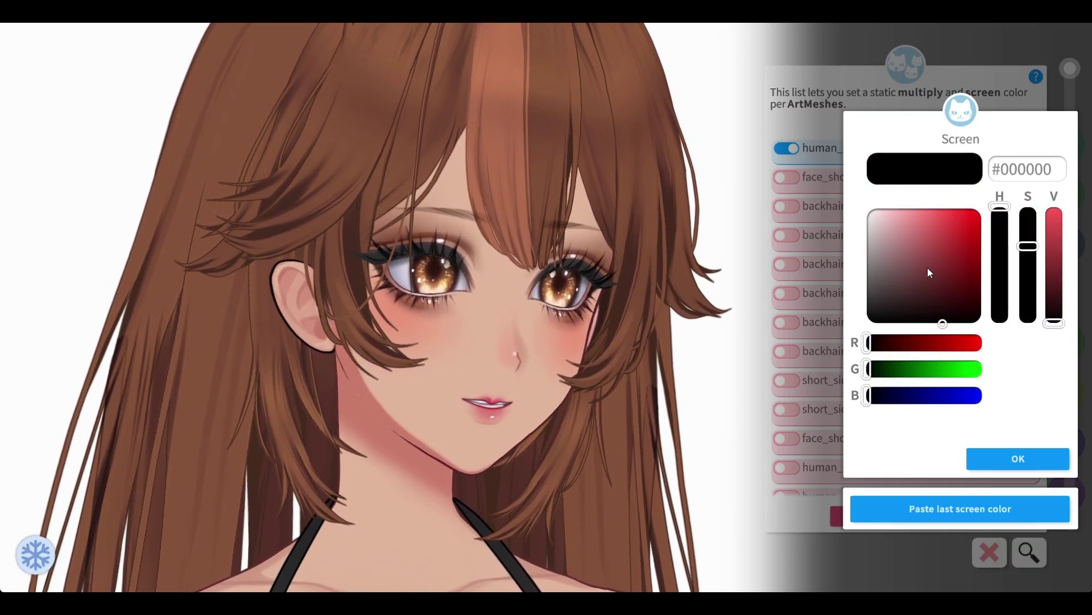
pyautogui.moveTo(933, 252)
pyautogui.mouseDown()
pyautogui.moveTo(931, 242)
pyautogui.moveTo(946, 272)
pyautogui.moveTo(929, 266)
pyautogui.mouseUp()
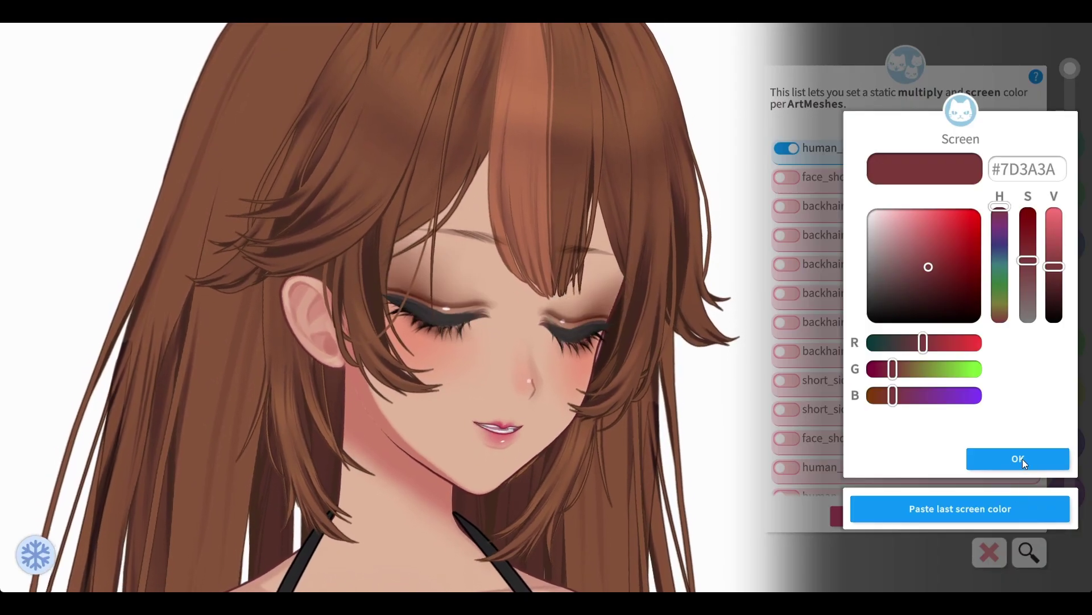
pyautogui.click(1018, 459)
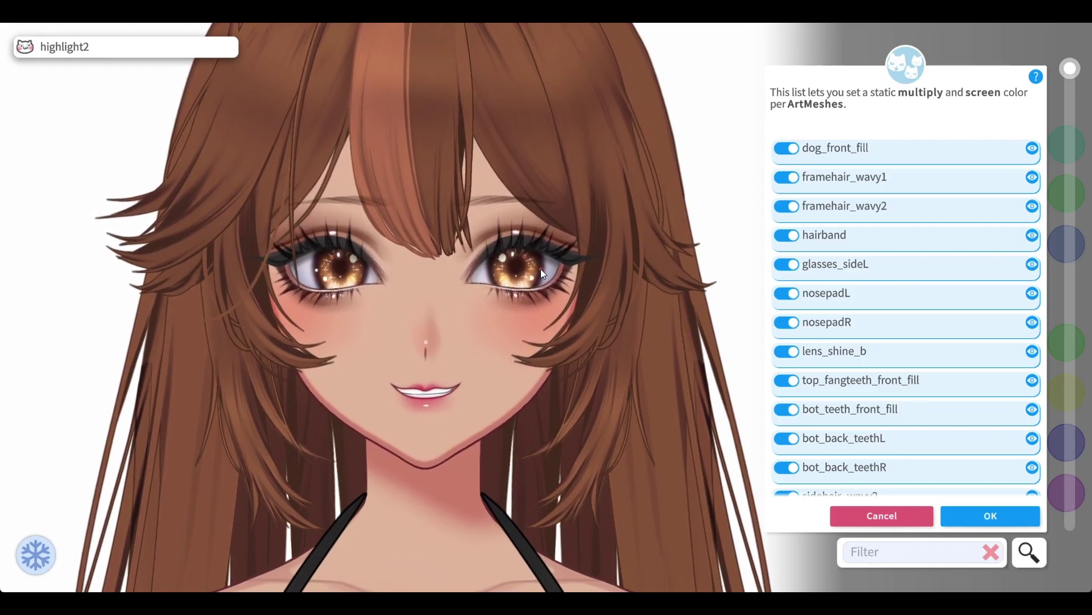
# - Re-enable highlight2 from the eye with full-opacity multiply and default screen colours
pyautogui.click(541, 268)
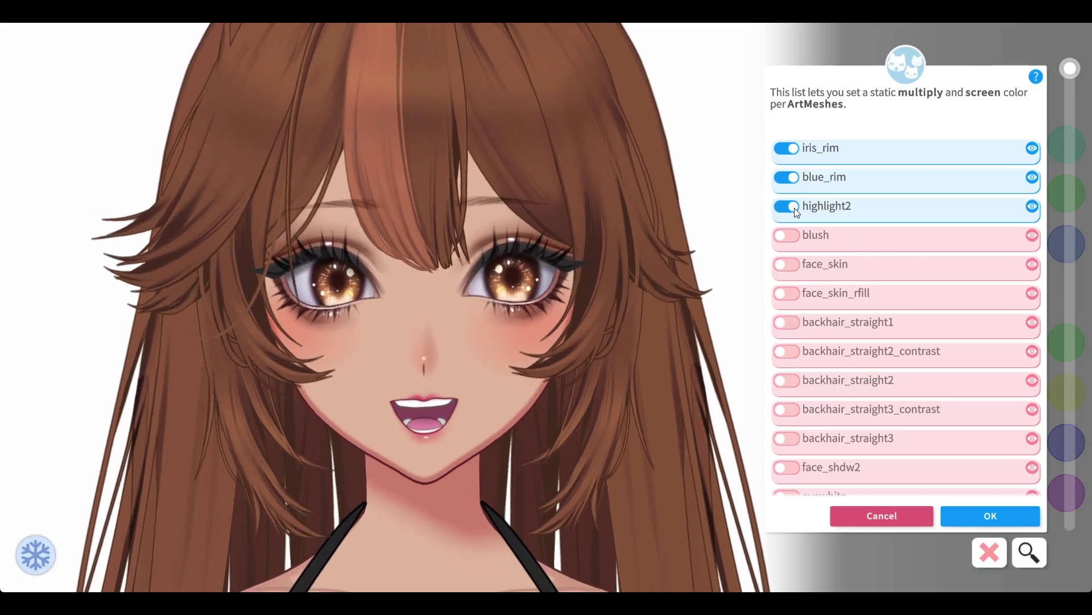
pyautogui.click(794, 208)
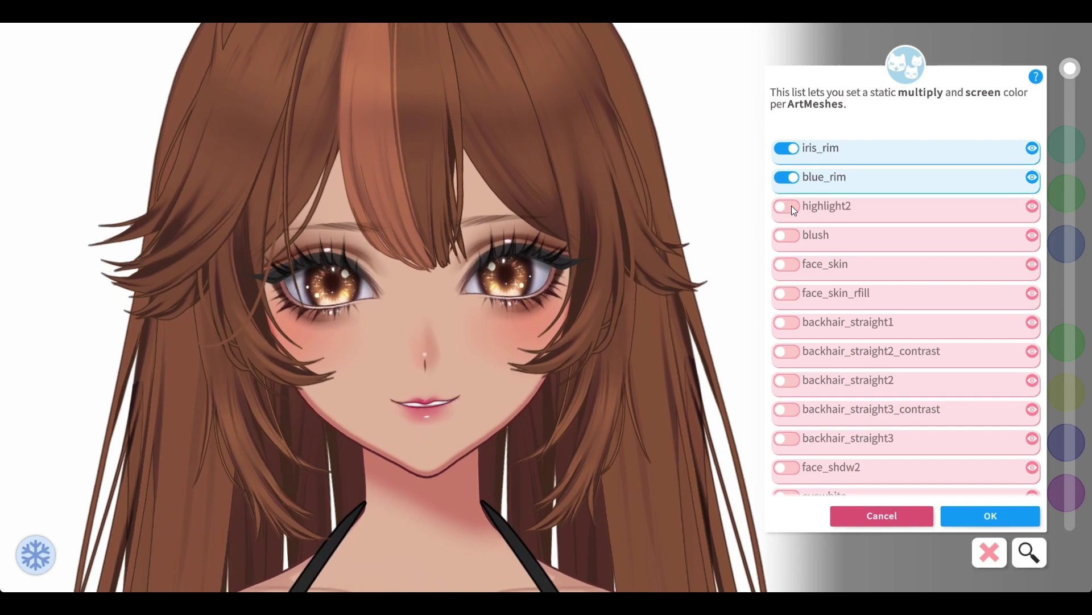
pyautogui.click(792, 207)
pyautogui.click(973, 422)
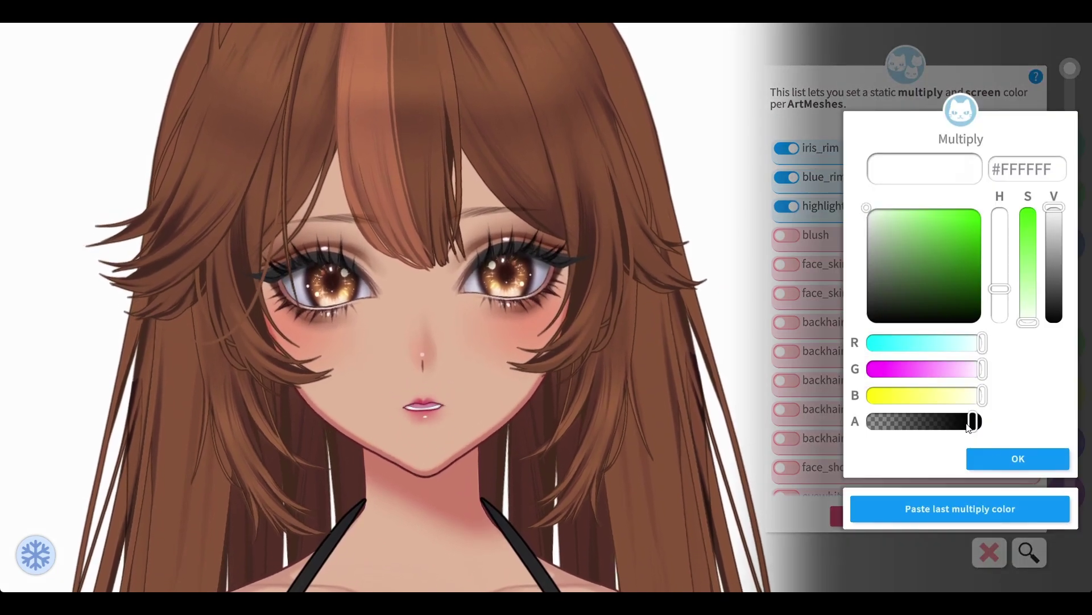
pyautogui.moveTo(880, 419); pyautogui.dragTo(981, 421)
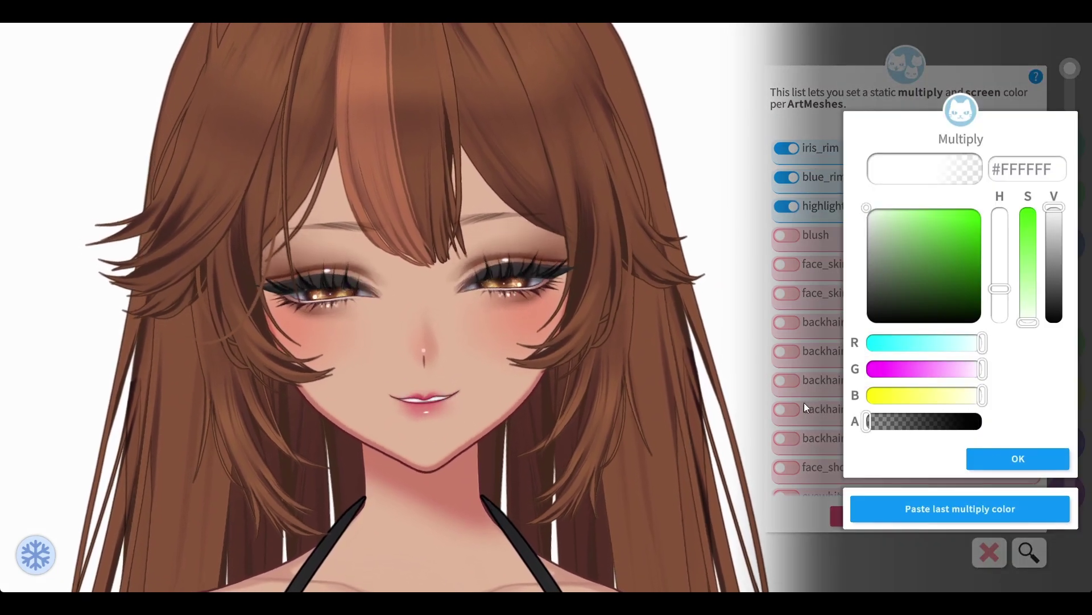
pyautogui.click(1028, 463)
pyautogui.click(1030, 467)
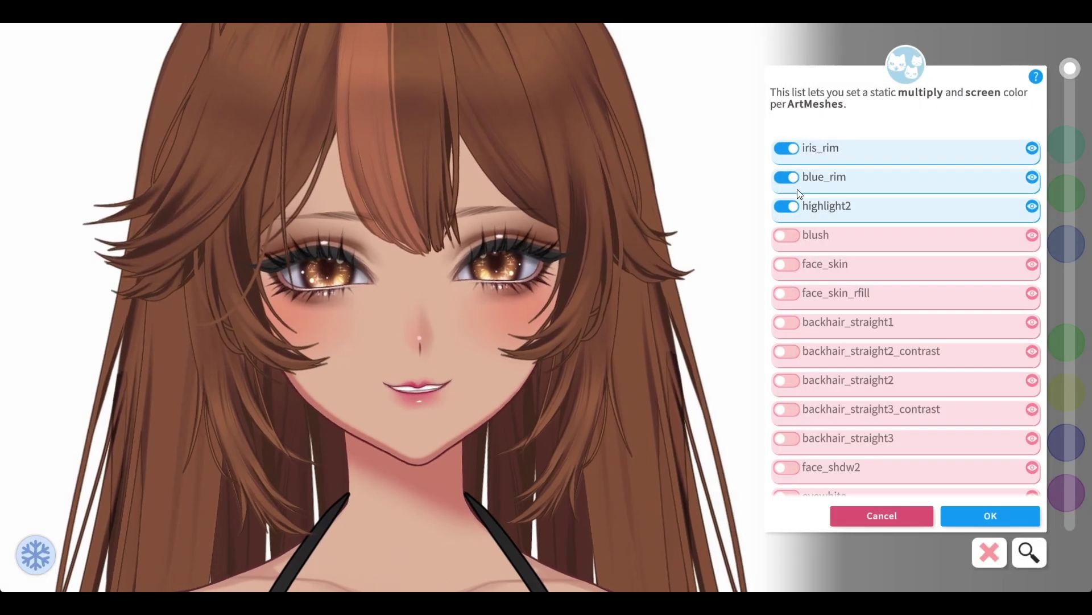
# - Revisit highlight2's colours, trying a muted green screen before returning it to white
pyautogui.click(796, 212)
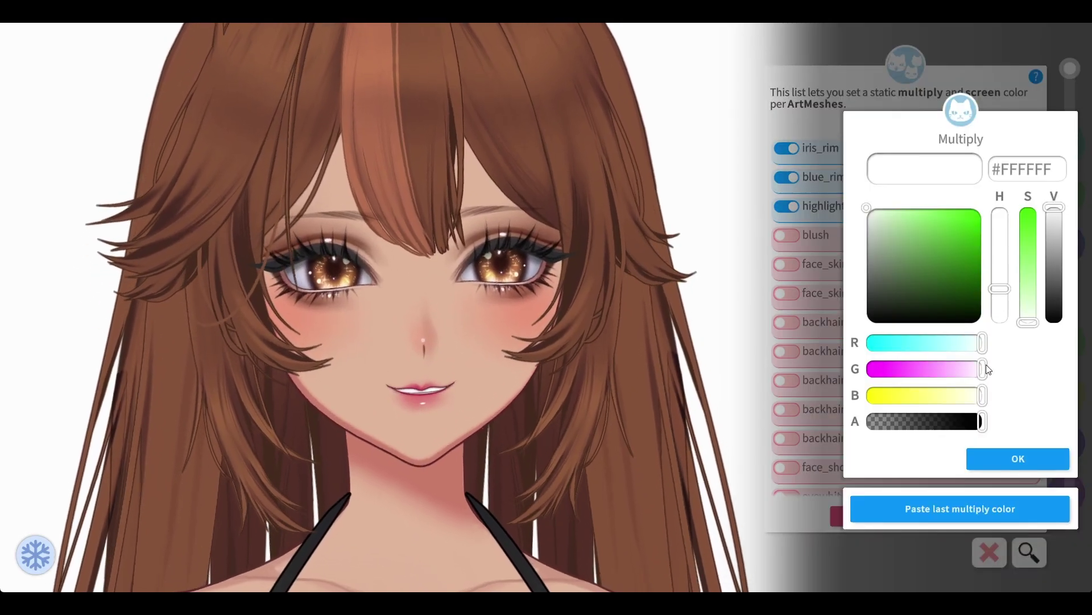
pyautogui.click(1042, 459)
pyautogui.click(896, 256)
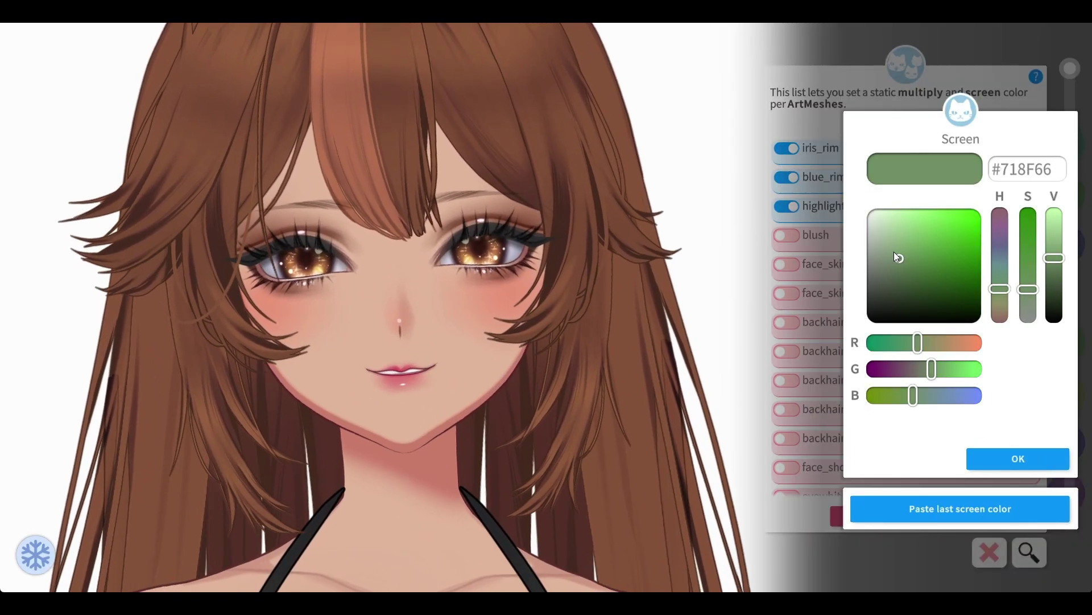
pyautogui.moveTo(896, 257); pyautogui.dragTo(820, 187)
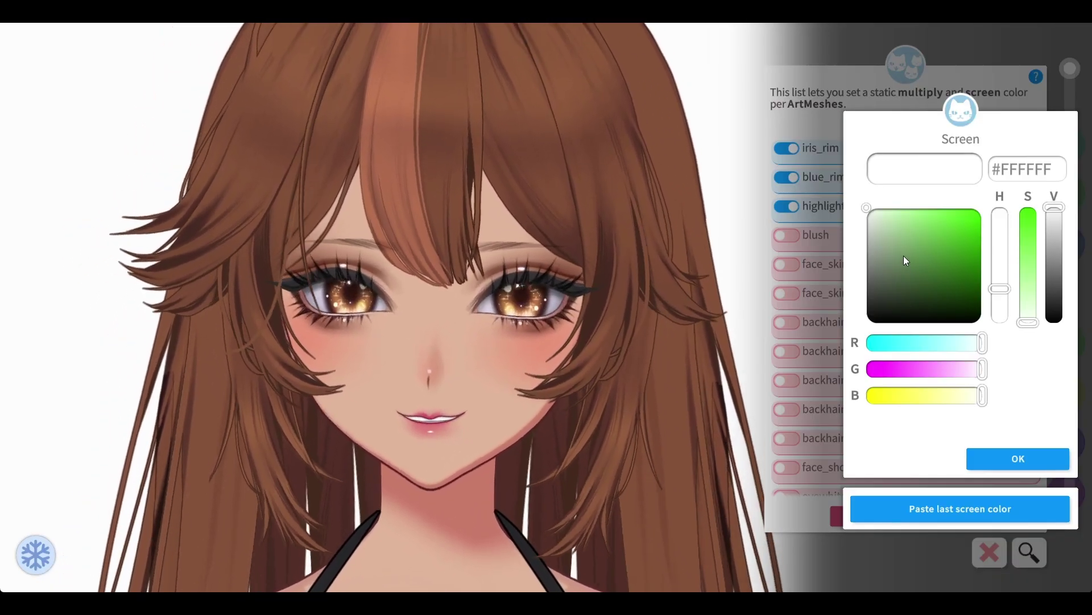
pyautogui.click(1026, 459)
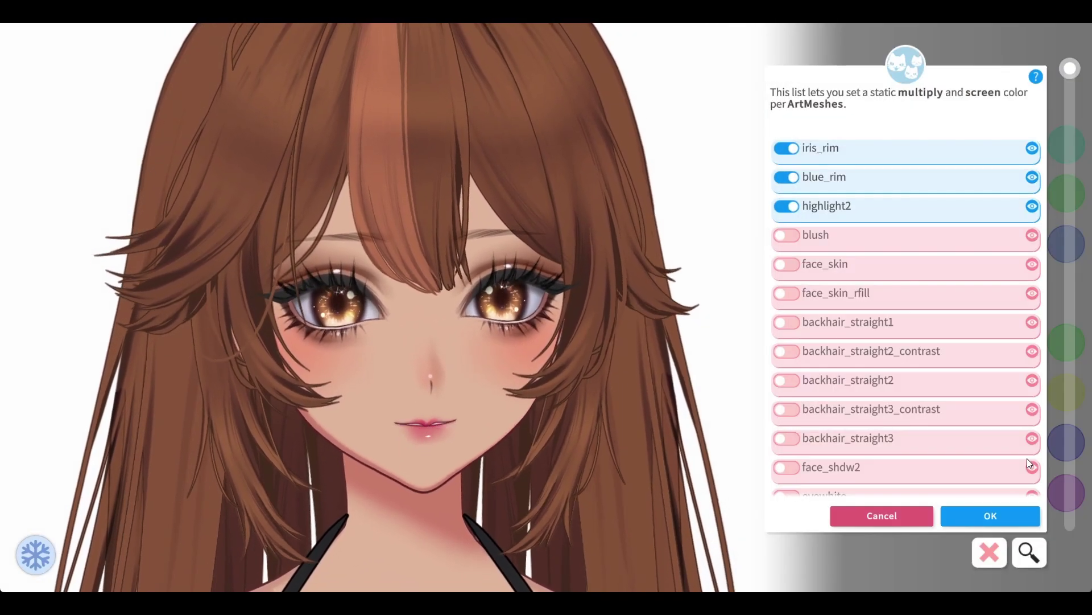
pyautogui.click(795, 209)
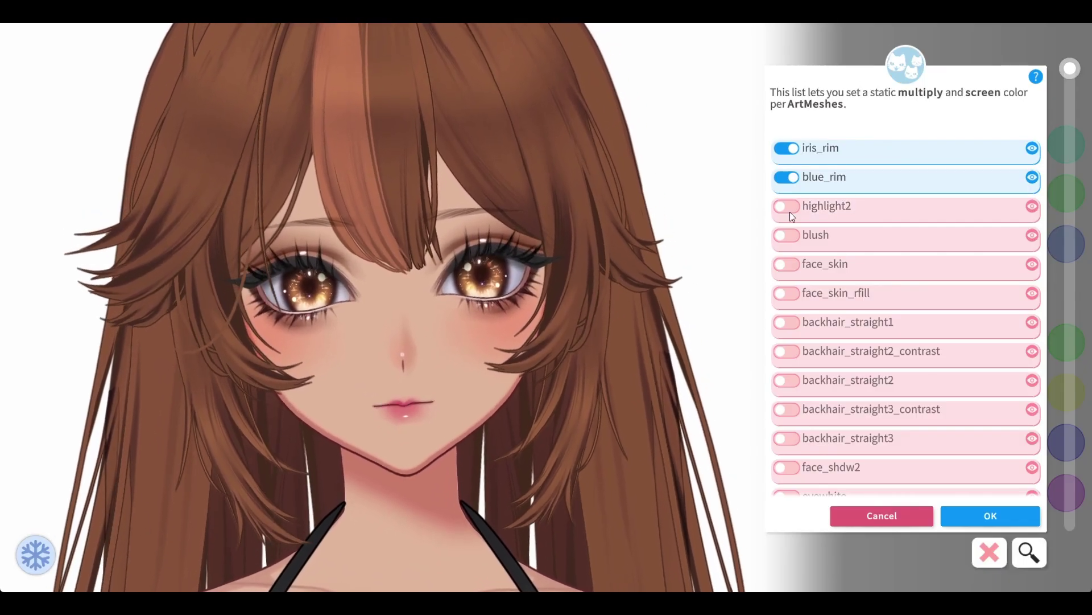
# - Make highlight2's multiply colour fully transparent (alpha 0) to hide the highlight
pyautogui.click(788, 207)
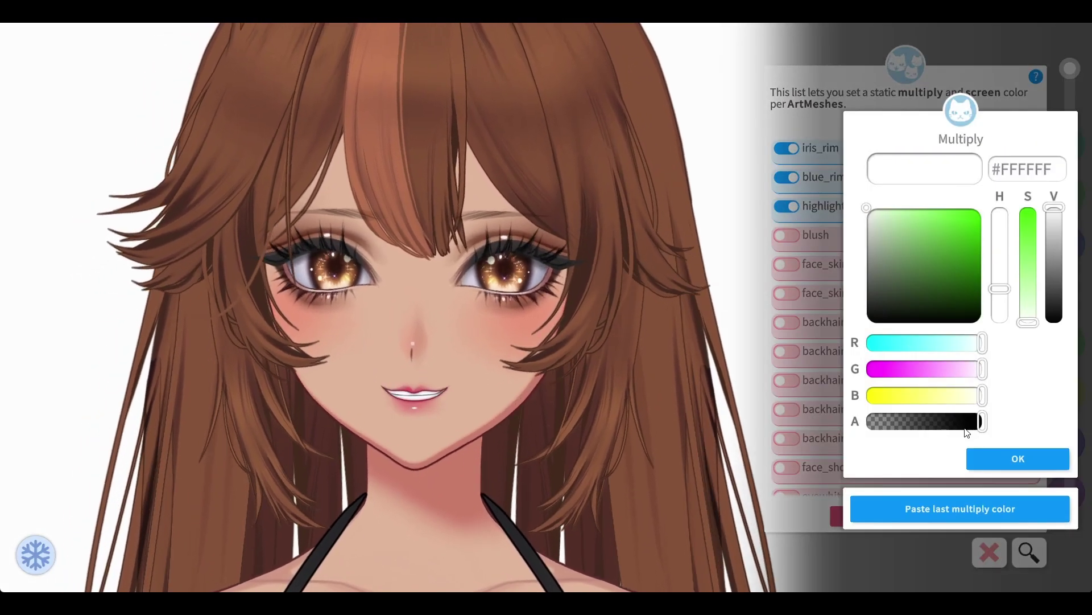
pyautogui.moveTo(979, 422); pyautogui.dragTo(708, 382)
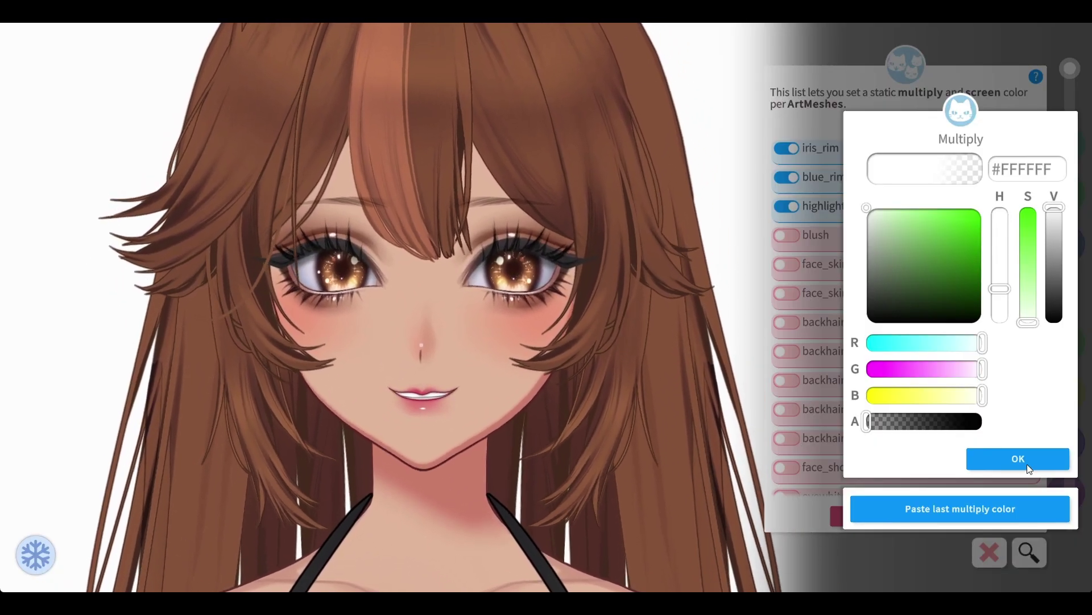
pyautogui.click(1024, 459)
pyautogui.click(1025, 458)
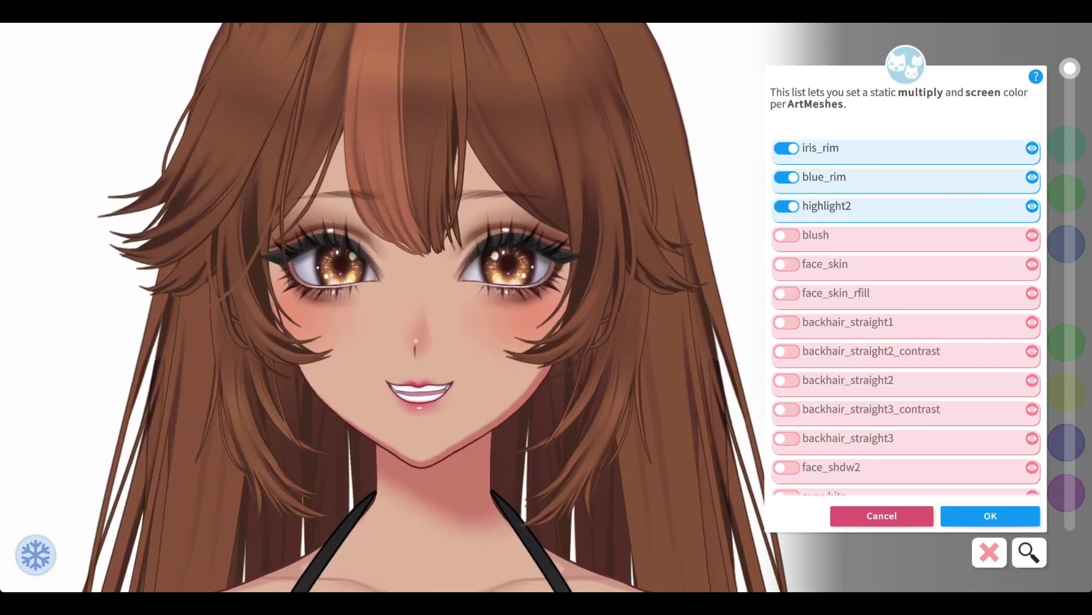
pyautogui.moveTo(598, 228)
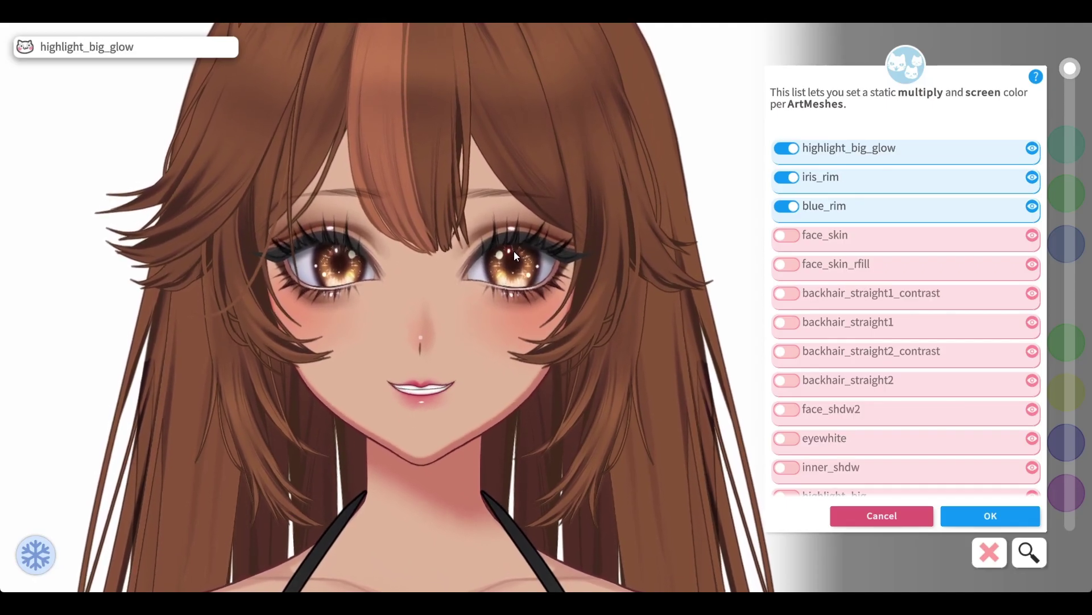
# - Open the multiply colour picker for highlight_big_glow
pyautogui.click(909, 152)
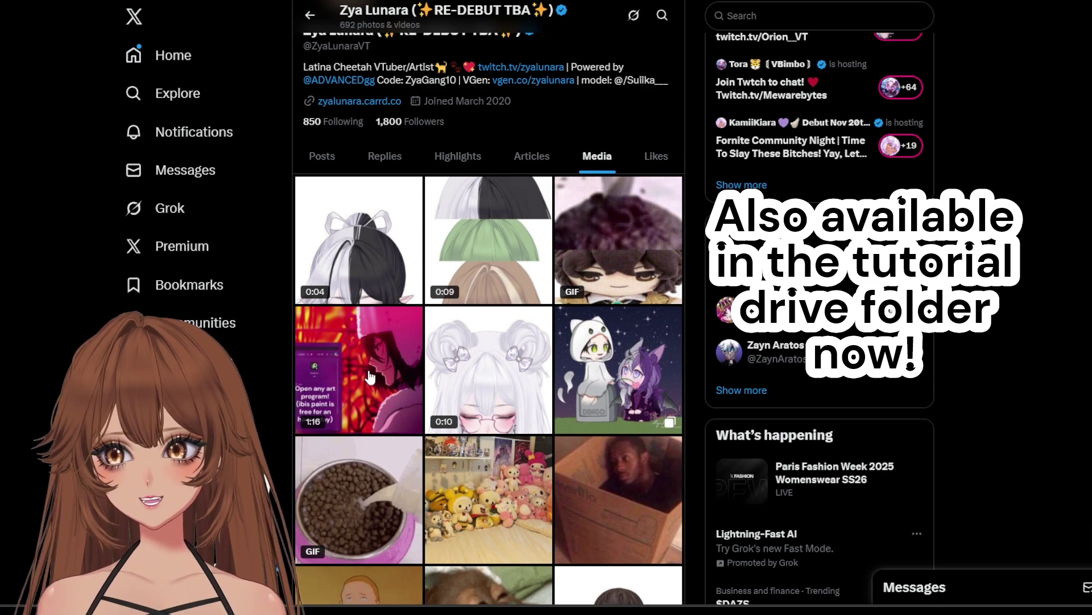
# - Open the 1:16 ibisPaint texture-replacement video from the Media grid in the full-screen viewer
pyautogui.click(370, 377)
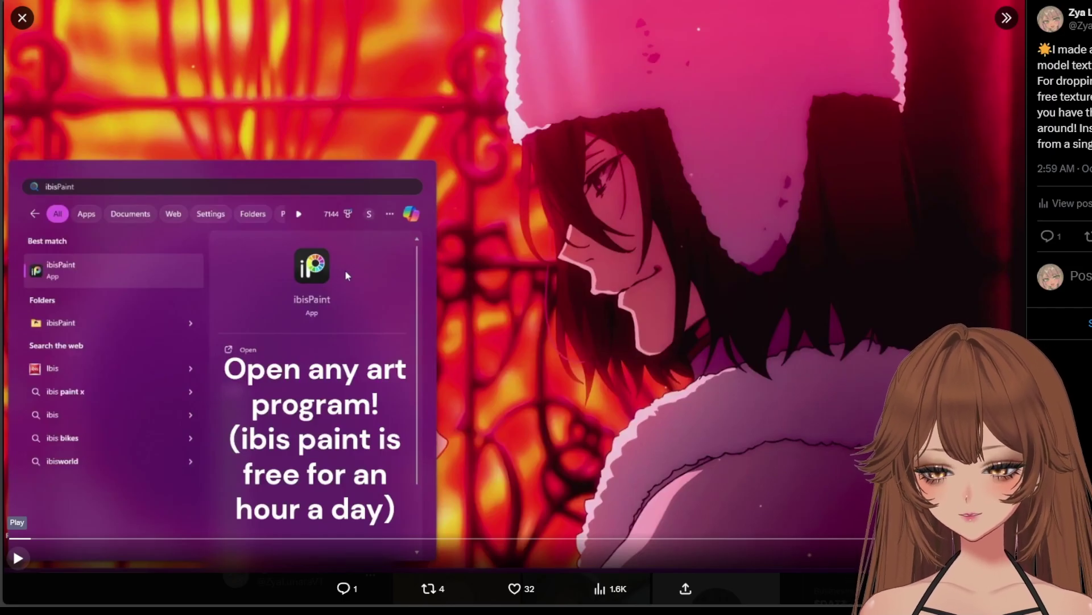
# - Play past the gallery step and pause on ibisPaint's open-file window for the downloaded custom texture
pyautogui.click(19, 563)
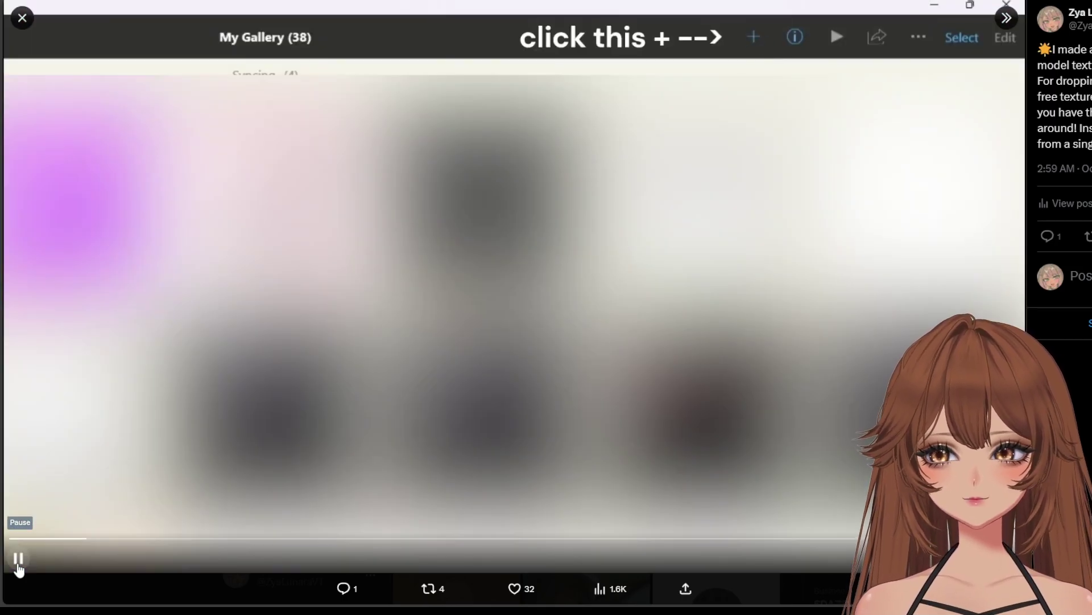
pyautogui.click(19, 565)
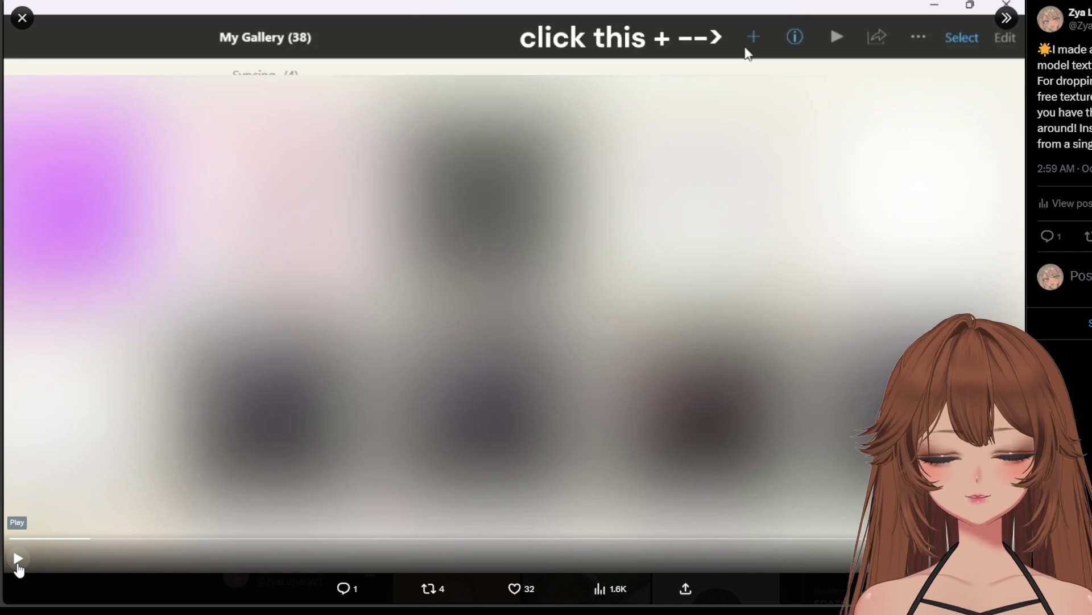
pyautogui.click(18, 563)
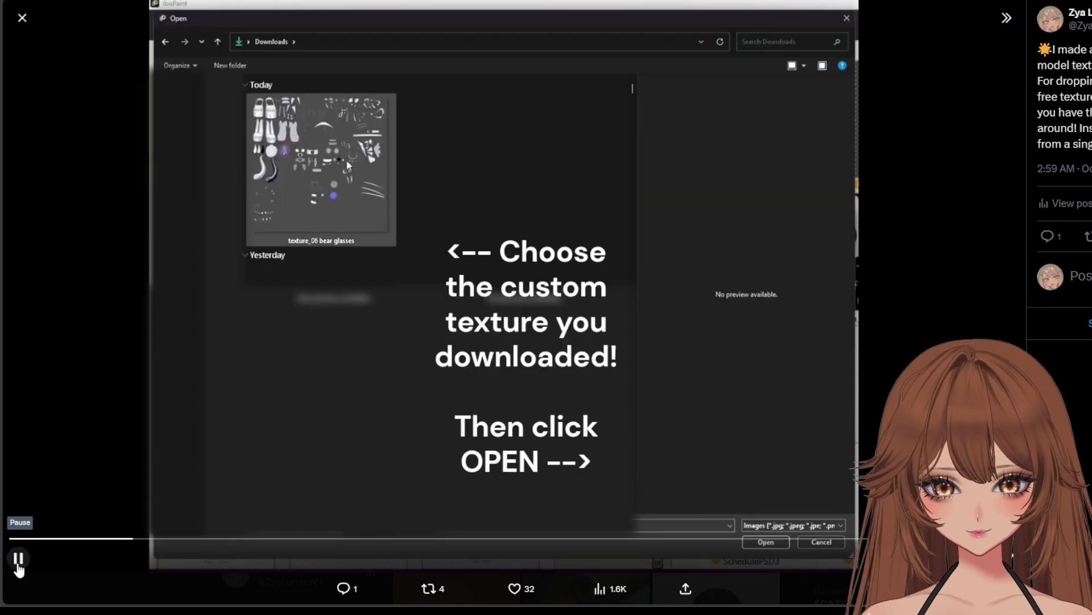
pyautogui.click(19, 564)
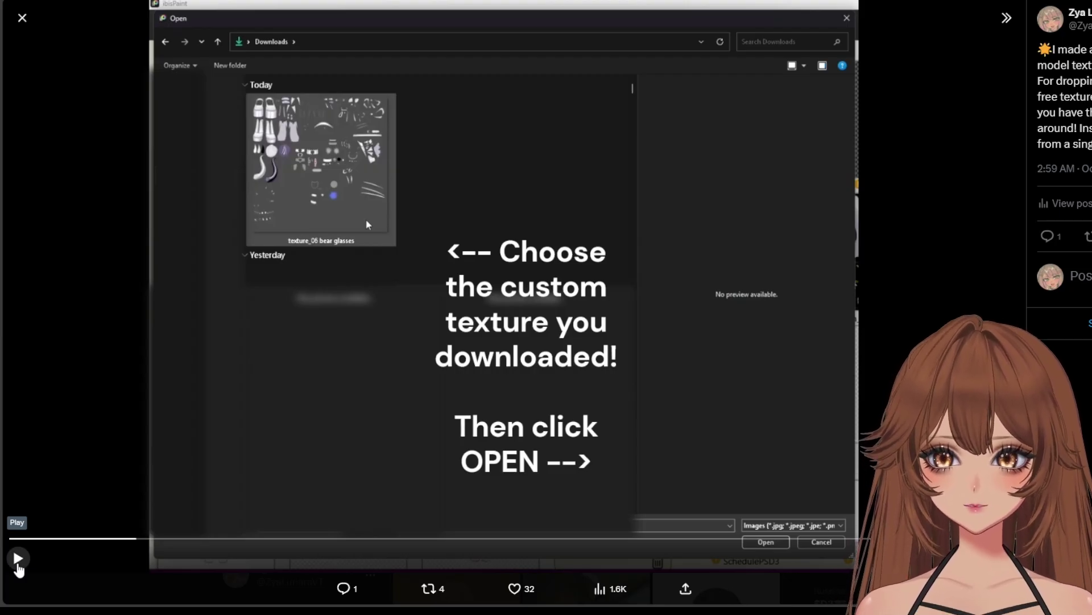
# - Resume the tutorial and pause on ibisPaint's Canvas Size step advising to keep 4096x4096
pyautogui.click(18, 558)
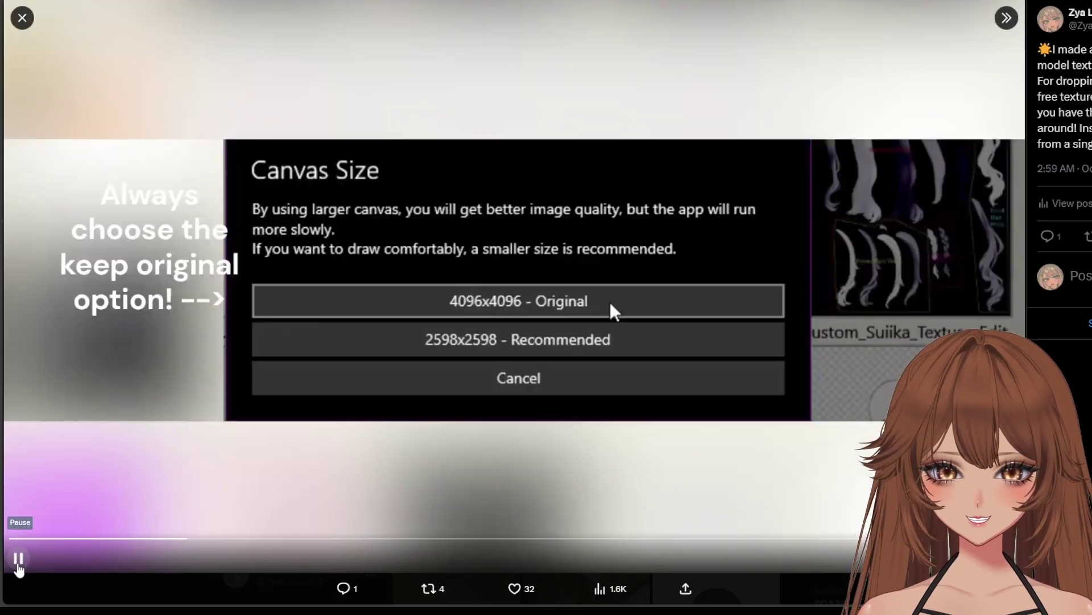
pyautogui.click(19, 563)
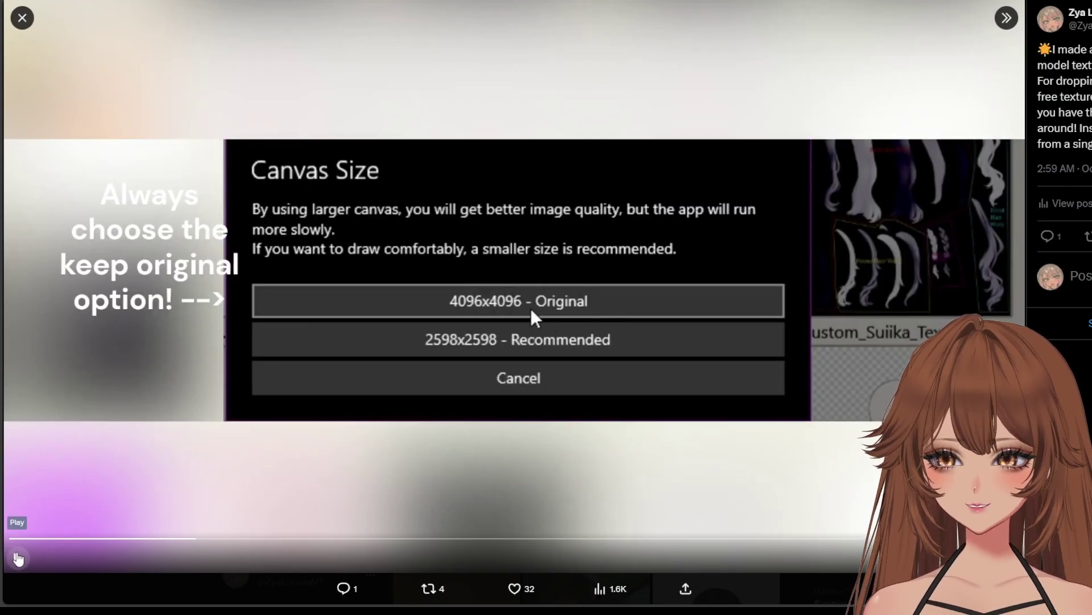
# - Step through the lasso selection of replacement items, pausing at 0:25 on the 'Press the invert button' caption
pyautogui.click(18, 558)
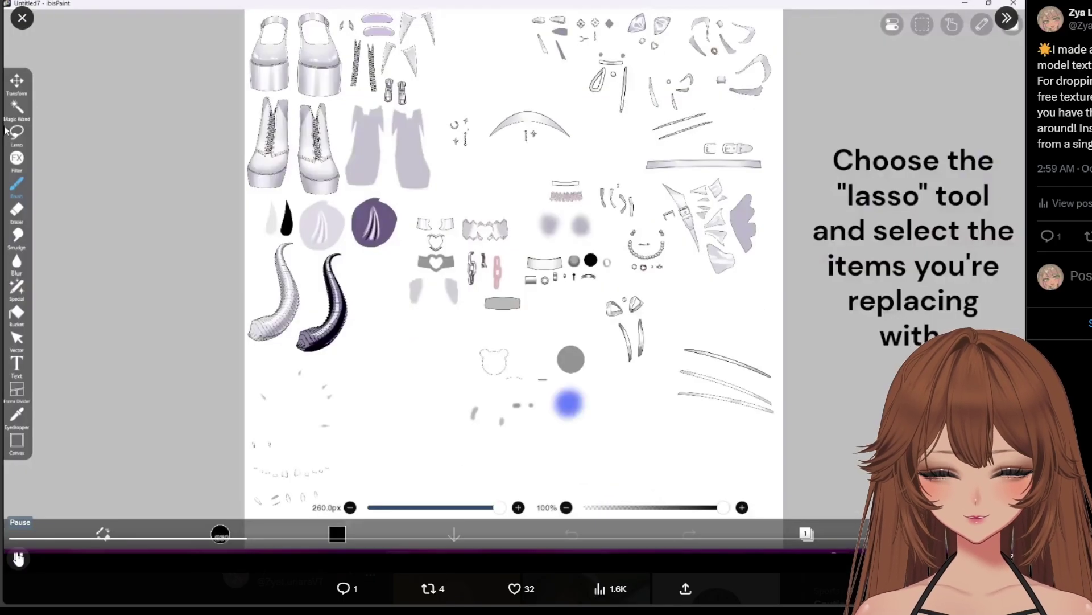
pyautogui.click(18, 559)
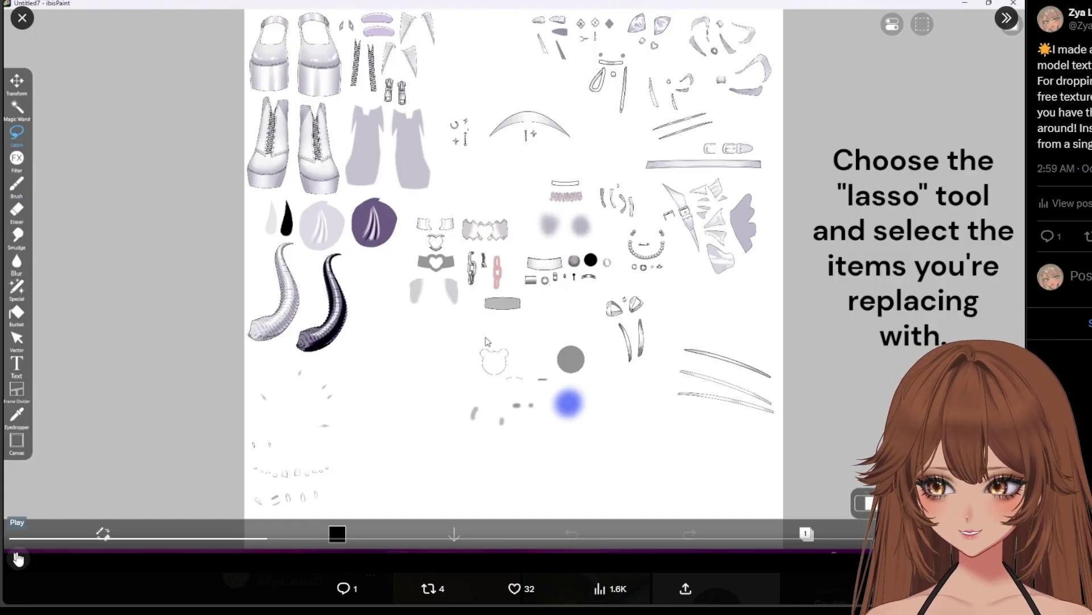
pyautogui.click(18, 557)
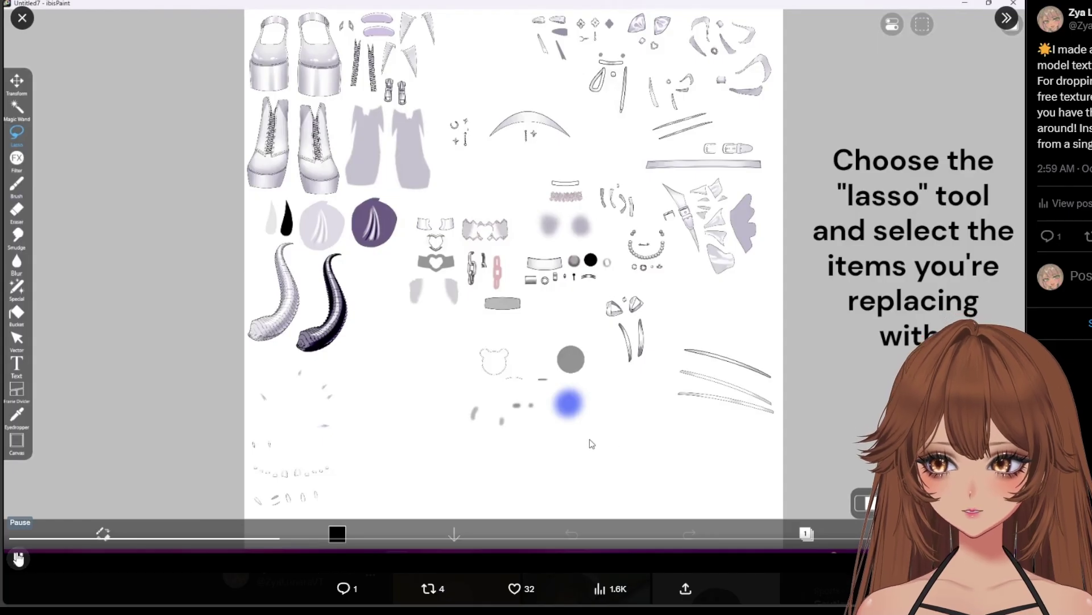
pyautogui.click(18, 558)
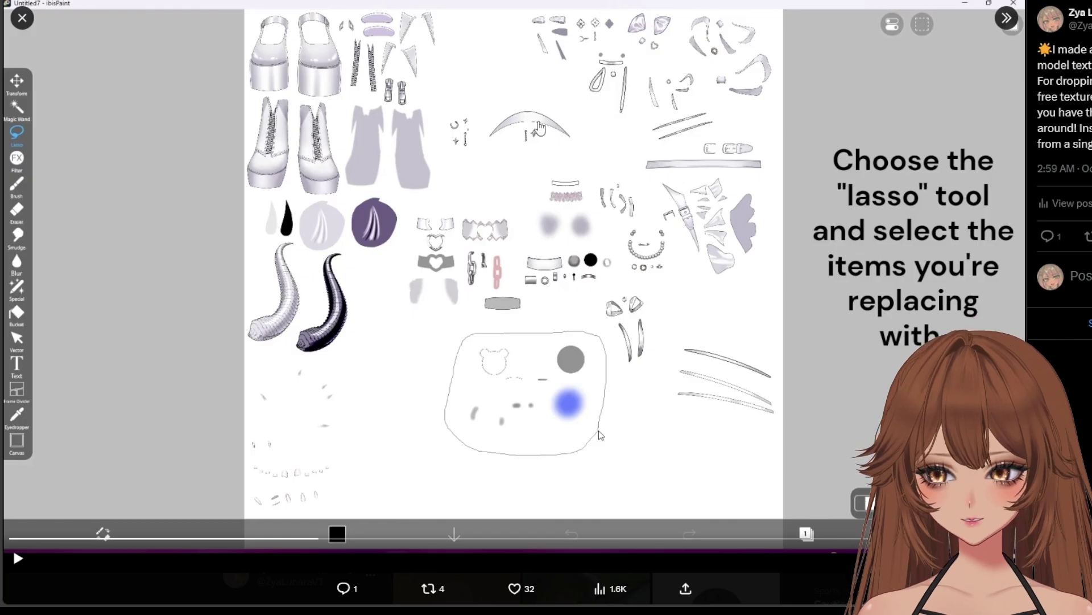
pyautogui.click(17, 560)
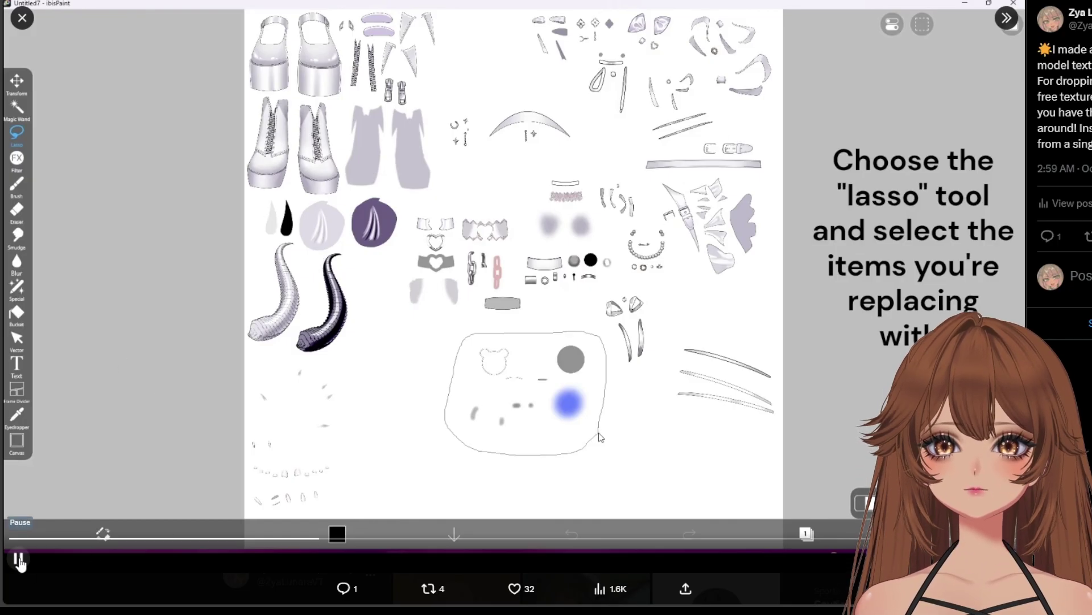
pyautogui.click(18, 559)
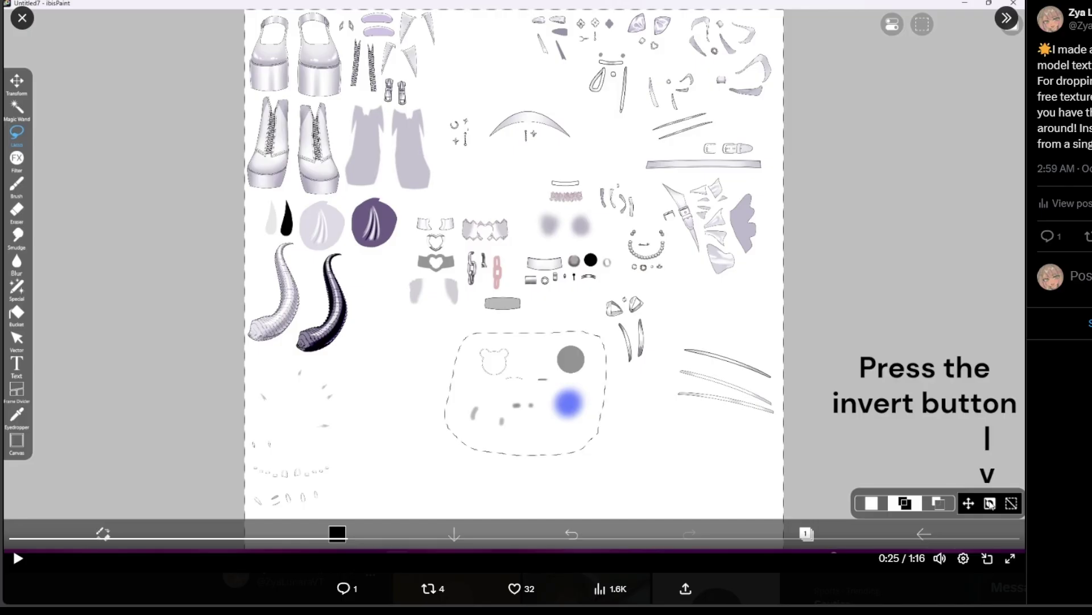
# - Watch the canvas cut clear and the selection removed, continuing to the 0:34 'import picture/image' step
pyautogui.click(13, 557)
pyautogui.click(18, 558)
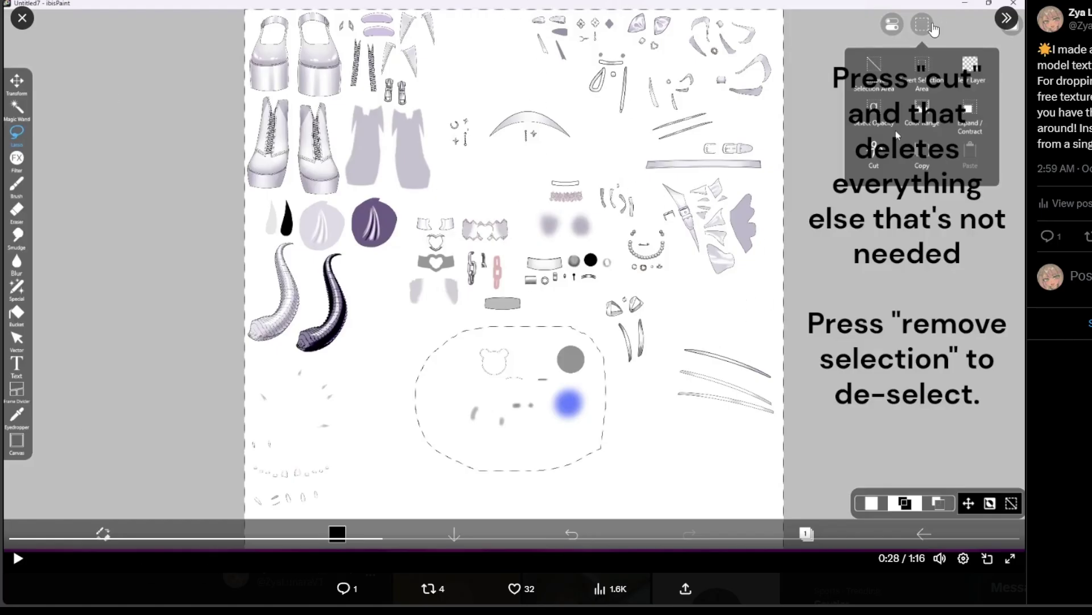
pyautogui.click(18, 559)
pyautogui.click(16, 560)
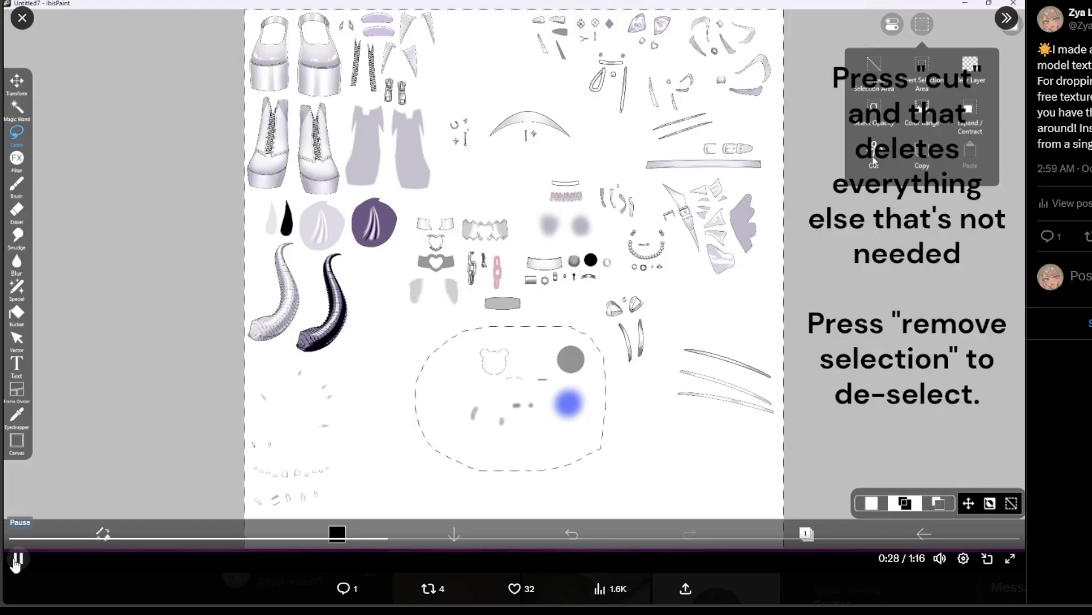
pyautogui.click(16, 560)
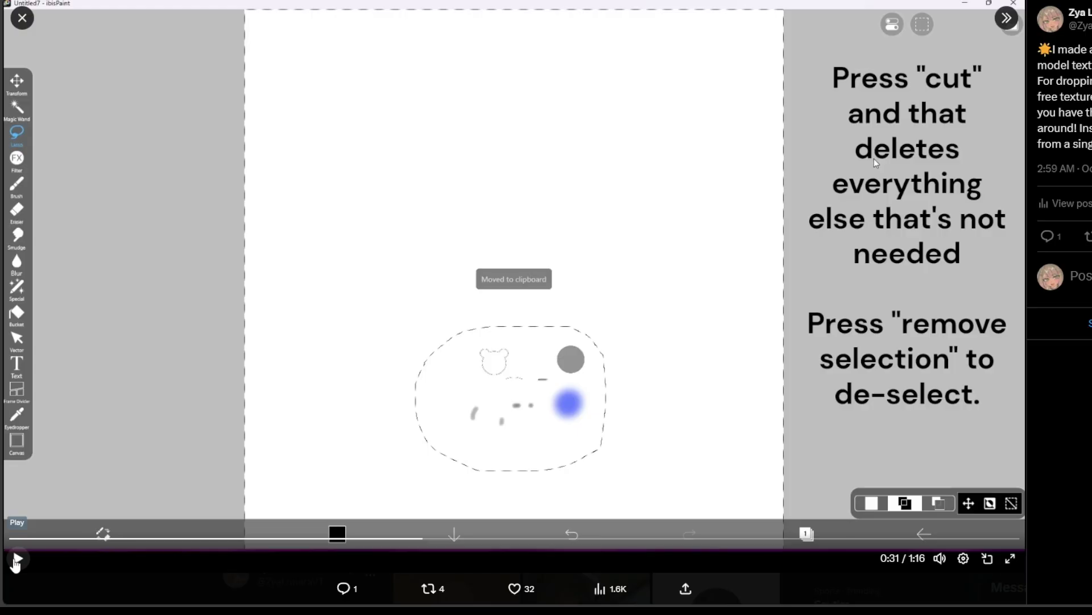
pyautogui.click(16, 561)
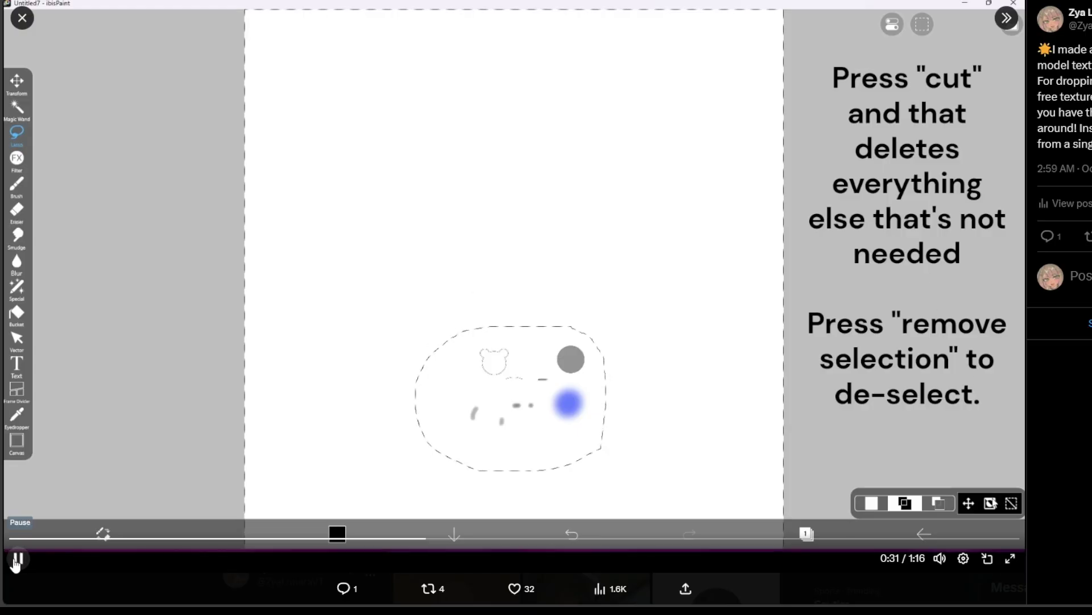
pyautogui.click(16, 561)
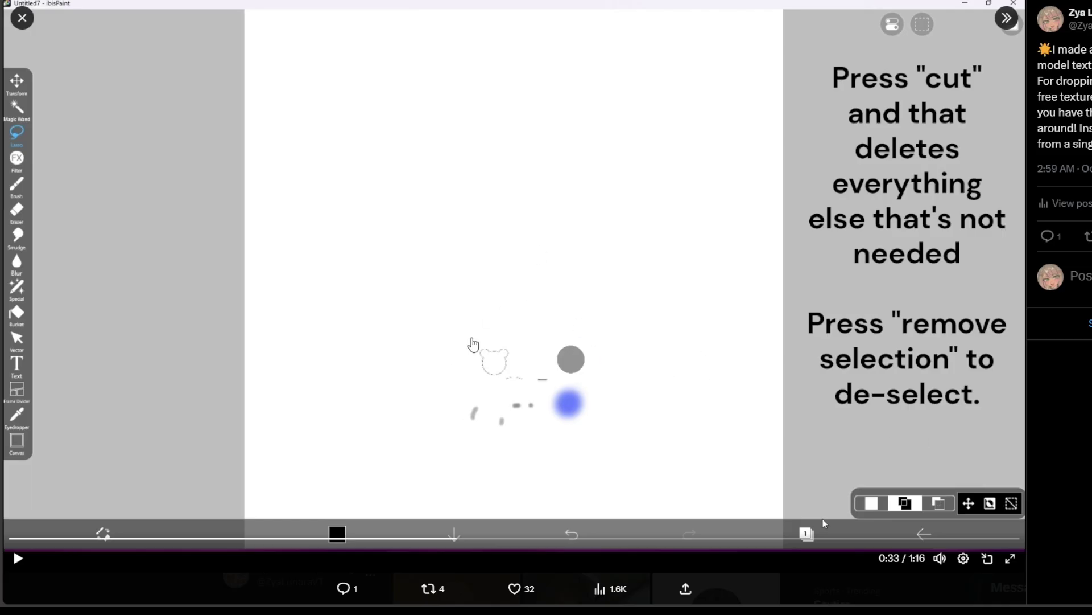
pyautogui.click(17, 561)
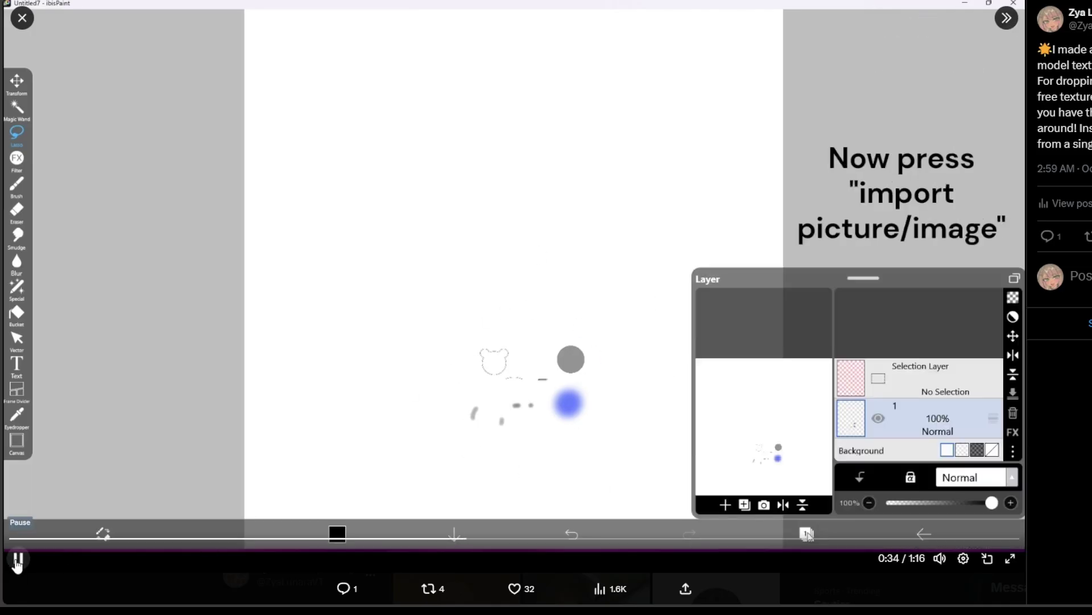
# - Play through the model-folder step and pause at 0:41 with texture_06 imported as a second layer
pyautogui.click(18, 559)
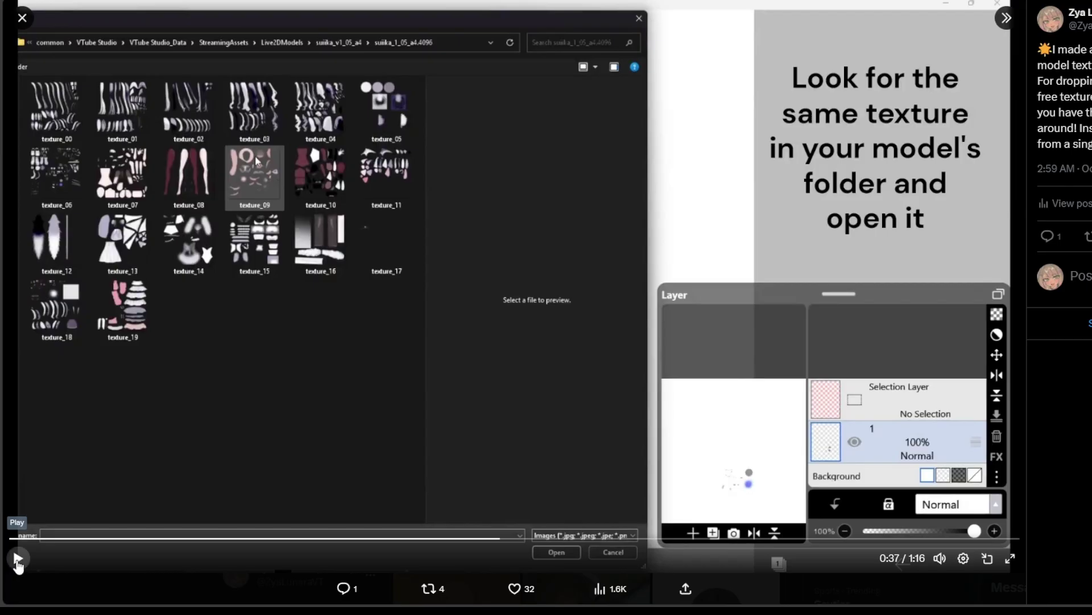
pyautogui.click(18, 559)
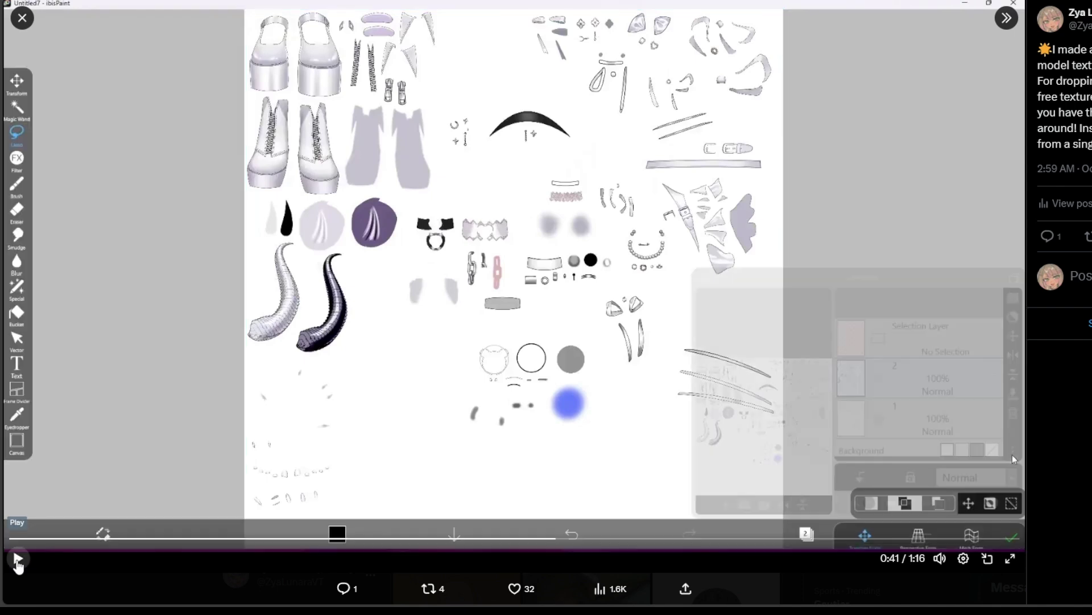
pyautogui.click(18, 559)
# - Watch the old-texture items lassoed, cut to clipboard and deselected, pausing at 0:54
pyautogui.click(18, 559)
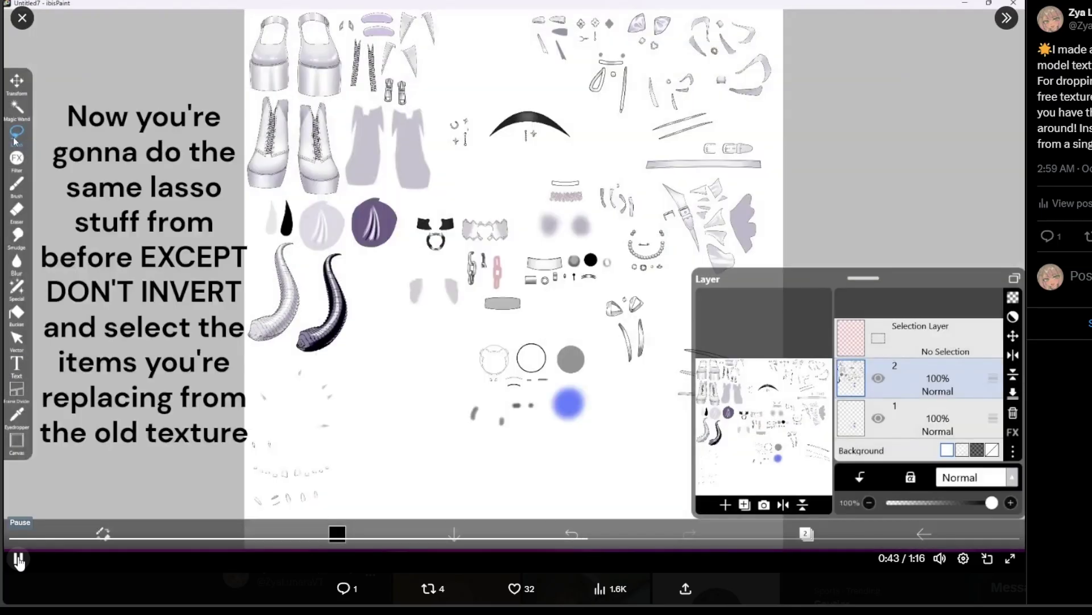
pyautogui.click(19, 560)
pyautogui.click(18, 560)
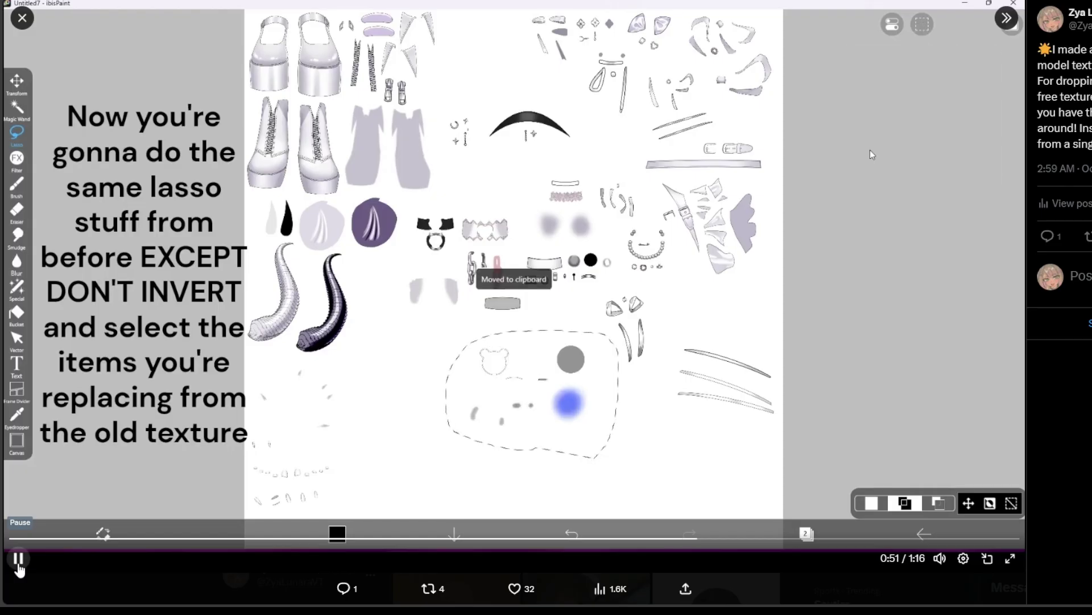
pyautogui.click(369, 397)
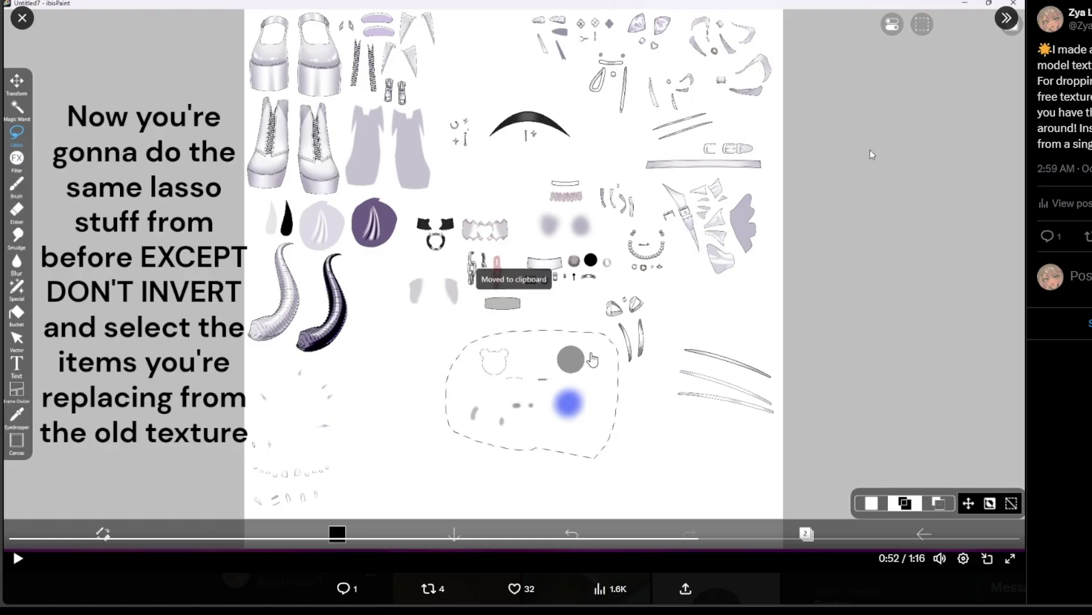
pyautogui.click(18, 562)
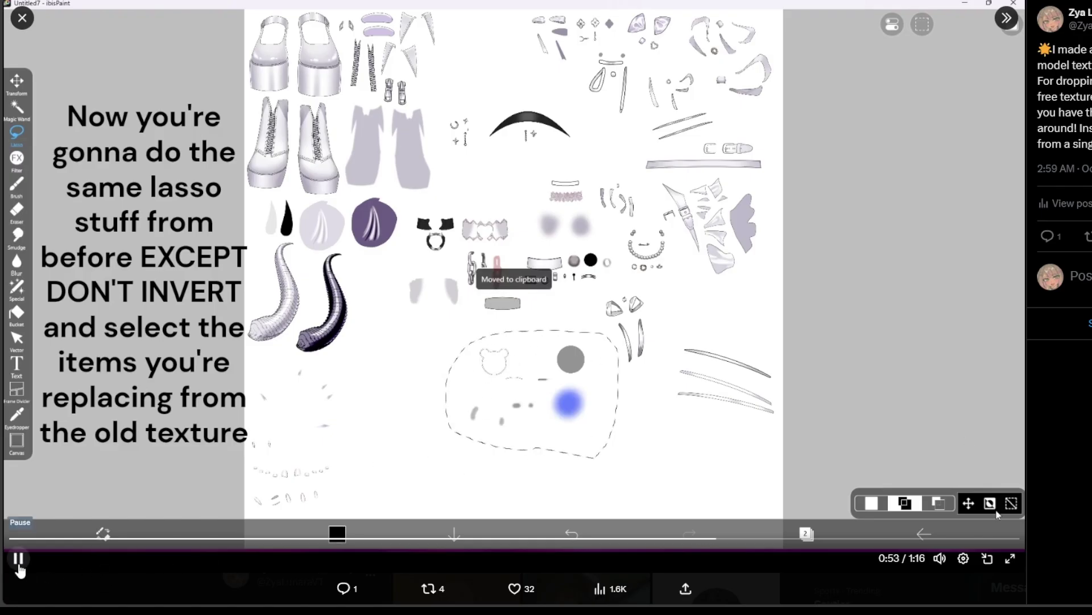
pyautogui.click(18, 560)
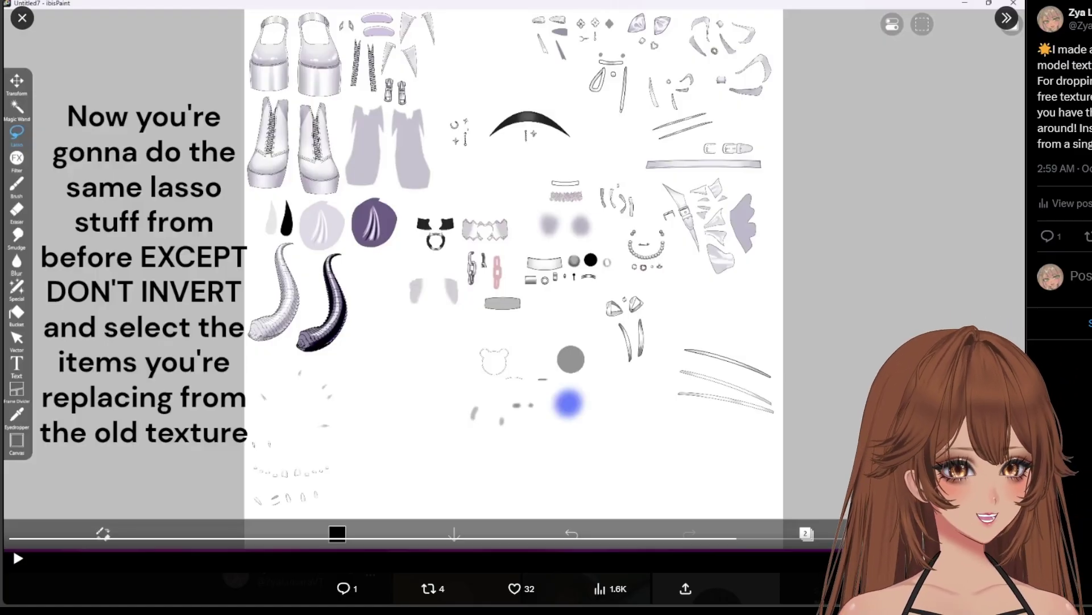
# - Step through the Save Image settings and Save As prompt that overwrites texture_06.png as transparent PNG
pyautogui.click(18, 559)
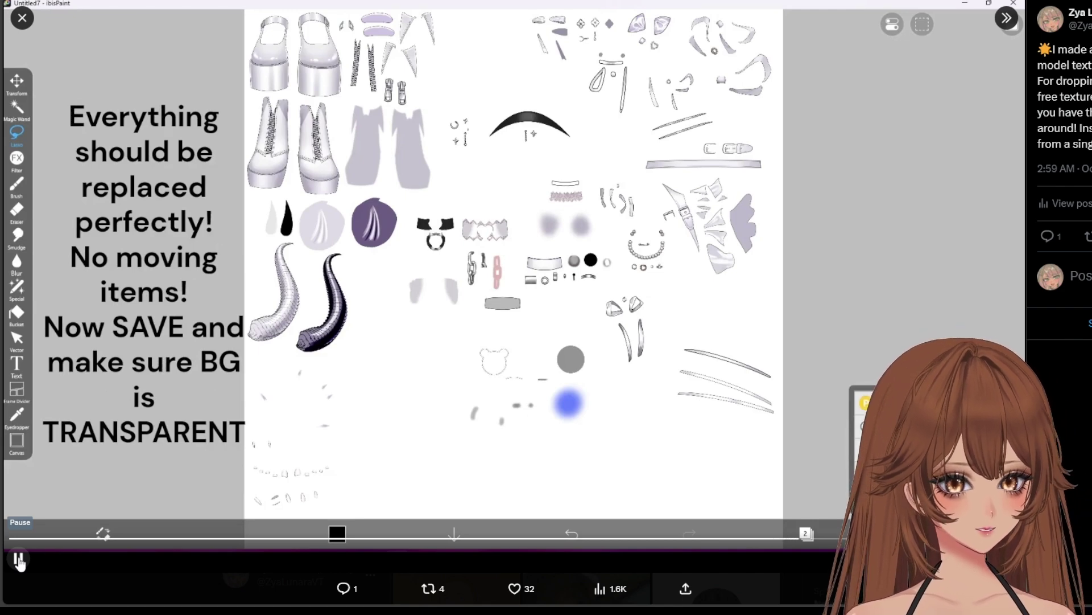
pyautogui.click(17, 560)
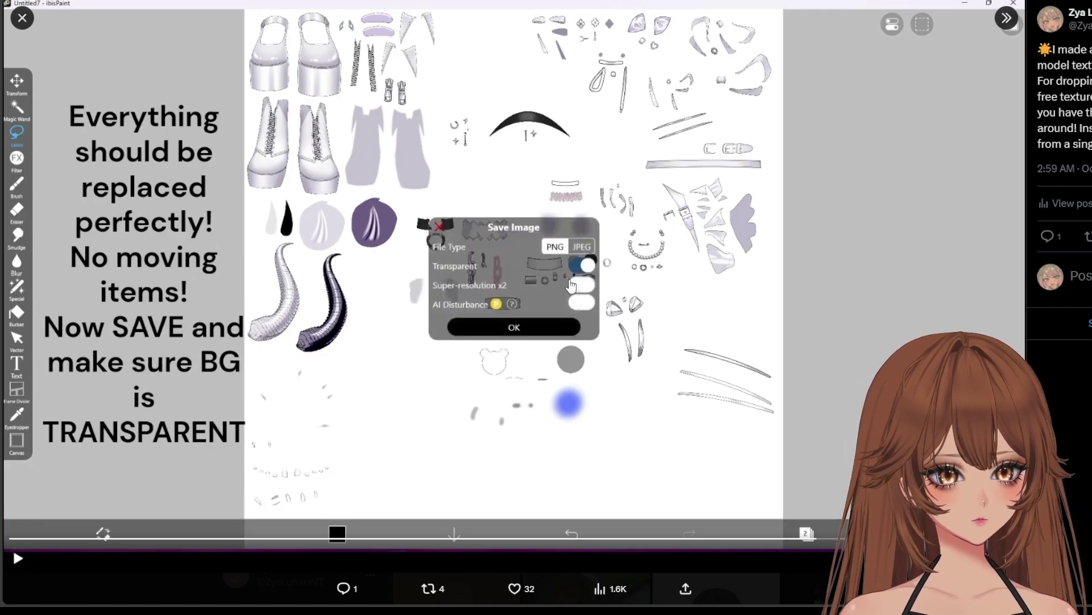
pyautogui.click(18, 560)
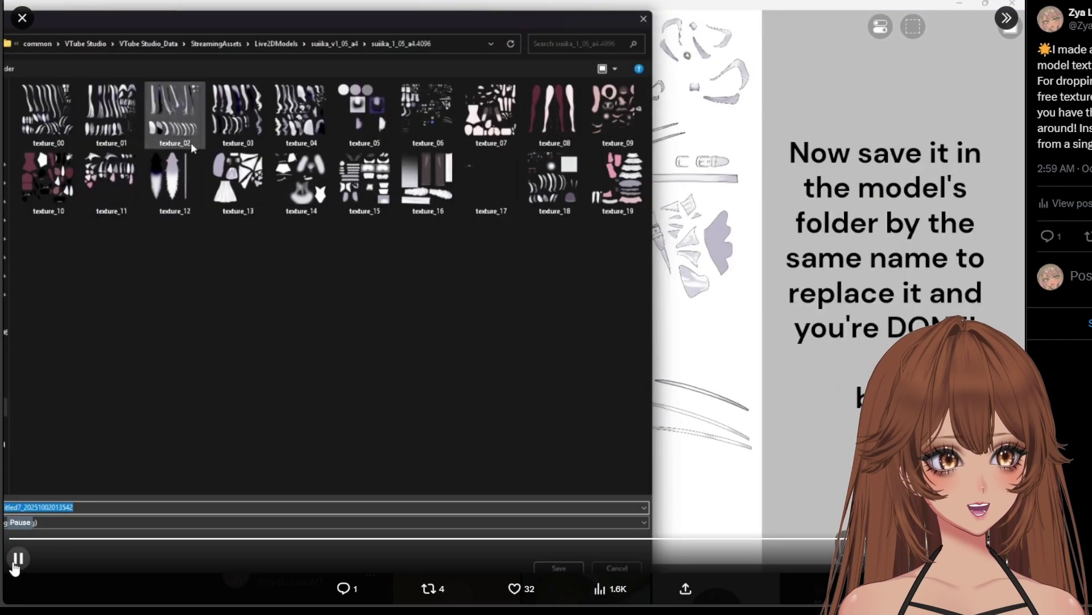
pyautogui.click(16, 559)
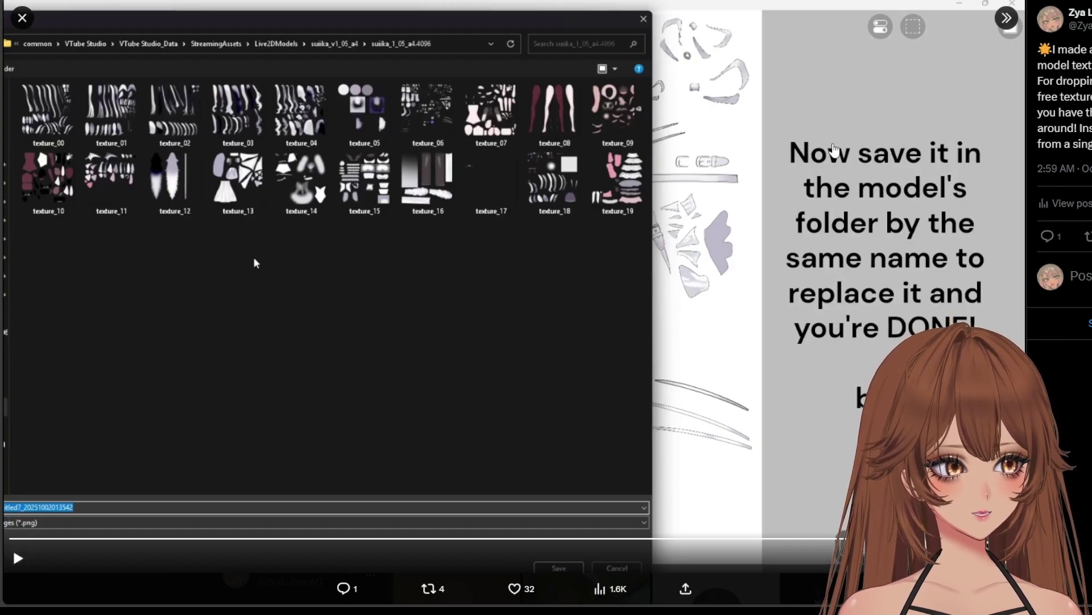
pyautogui.click(159, 453)
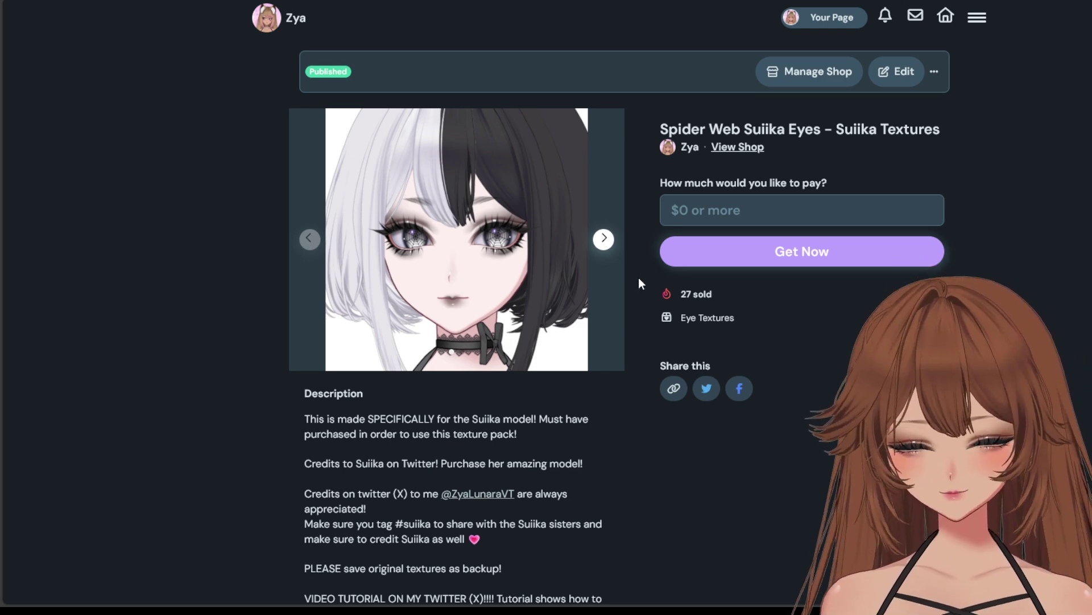
# - Read the Spider Web Suiika Eyes description and highlight the note on resizing the 4k texture to 2048x2048
pyautogui.scroll(-7, 592, 445)
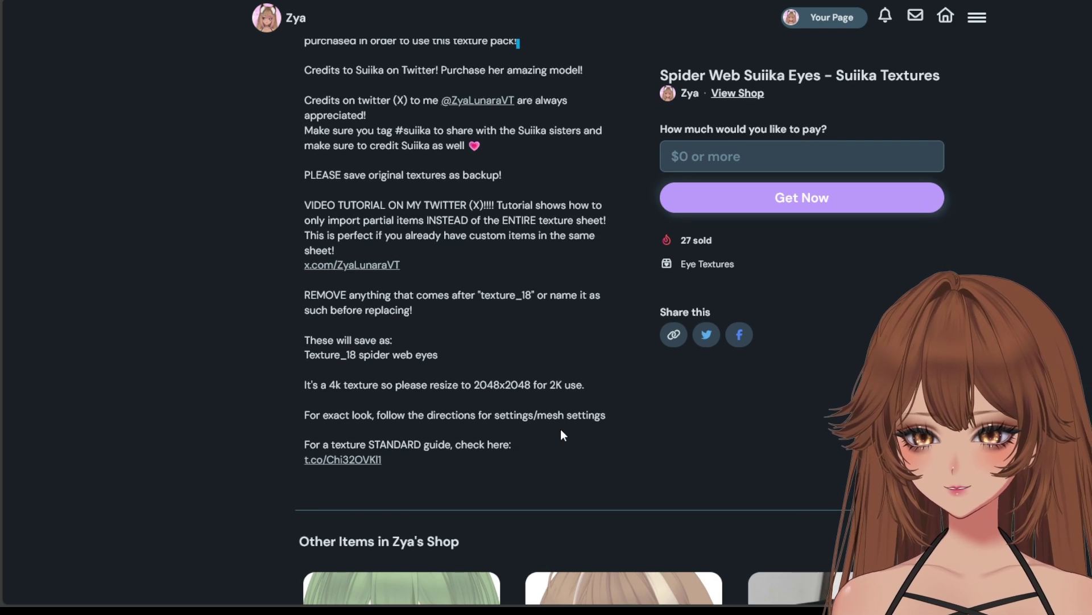
pyautogui.moveTo(305, 384); pyautogui.dragTo(528, 389)
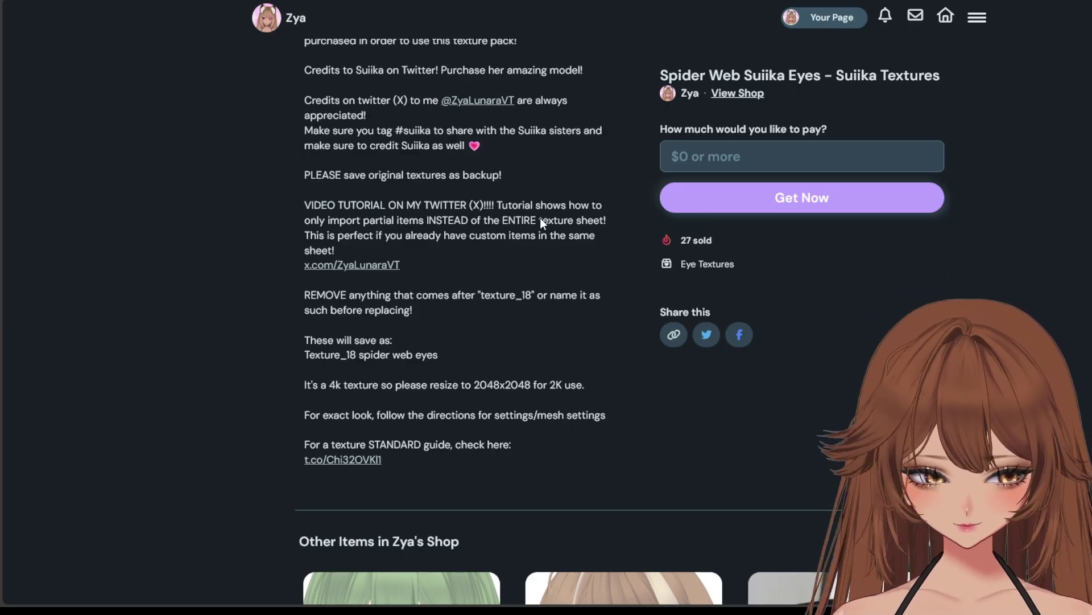
pyautogui.scroll(4, 541, 221)
pyautogui.scroll(1, 454, 405)
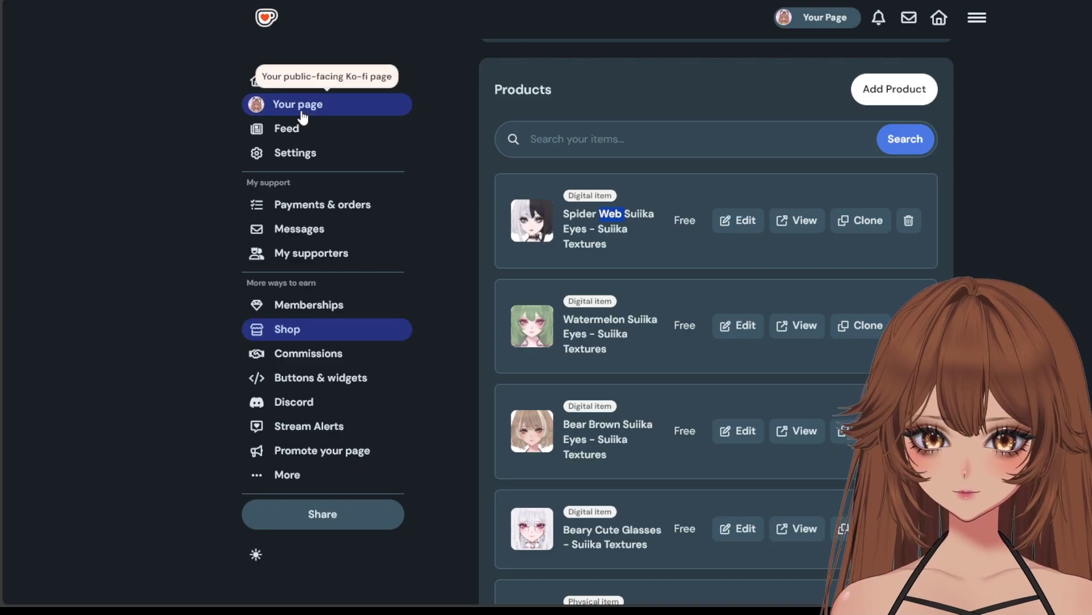
# - Open the creator's public Ko-fi profile page and scroll through it
pyautogui.click(302, 111)
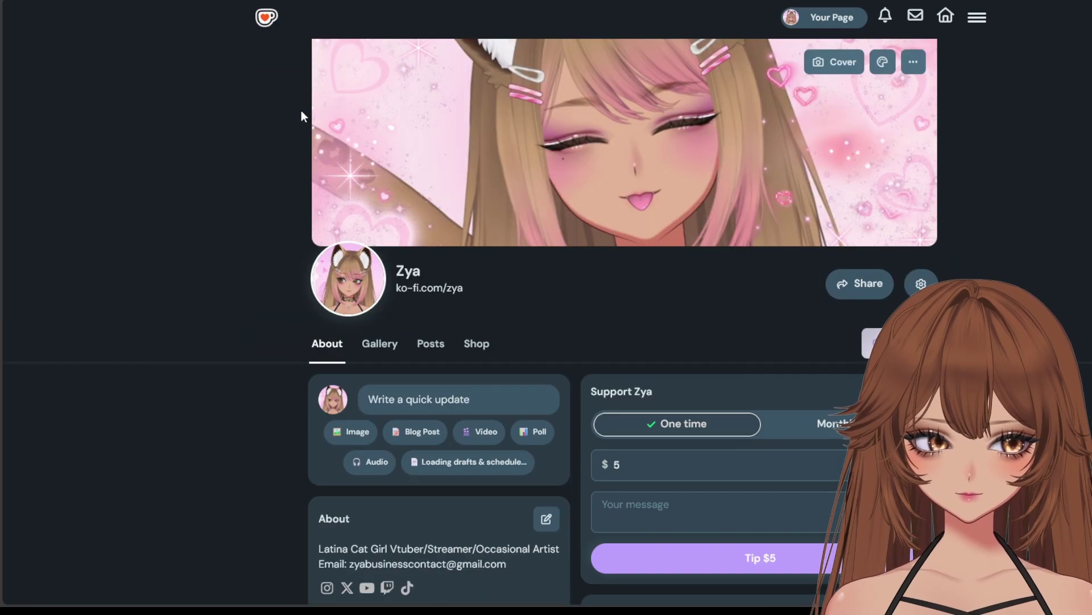
pyautogui.scroll(-7, 710, 421)
pyautogui.scroll(-2, 713, 478)
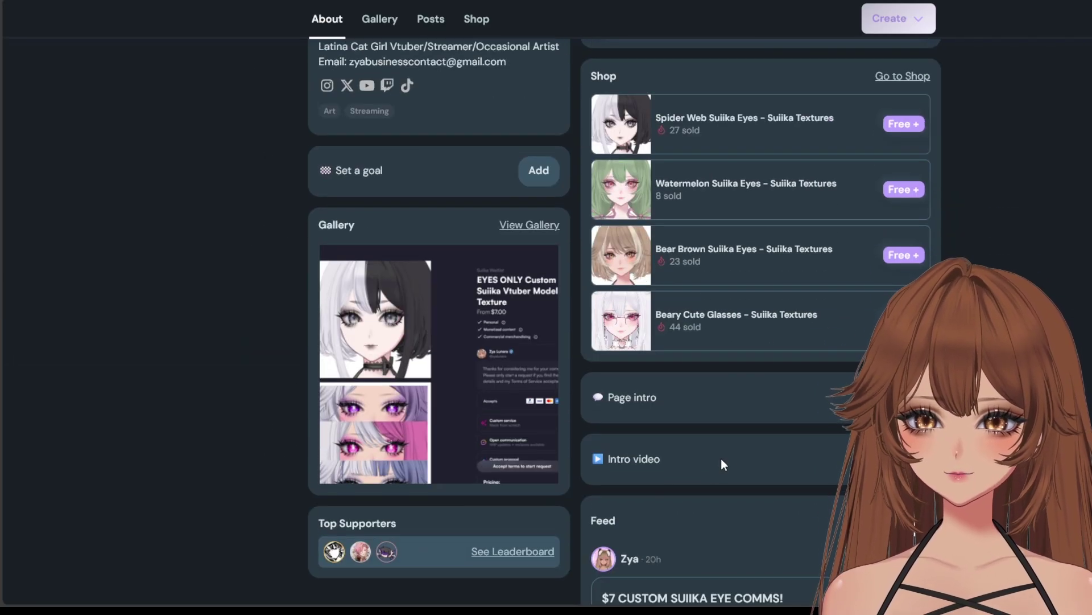
# - Open the full shop filtered to textures and browse the free Suiika eye, glasses, hair and maid textures
pyautogui.click(913, 79)
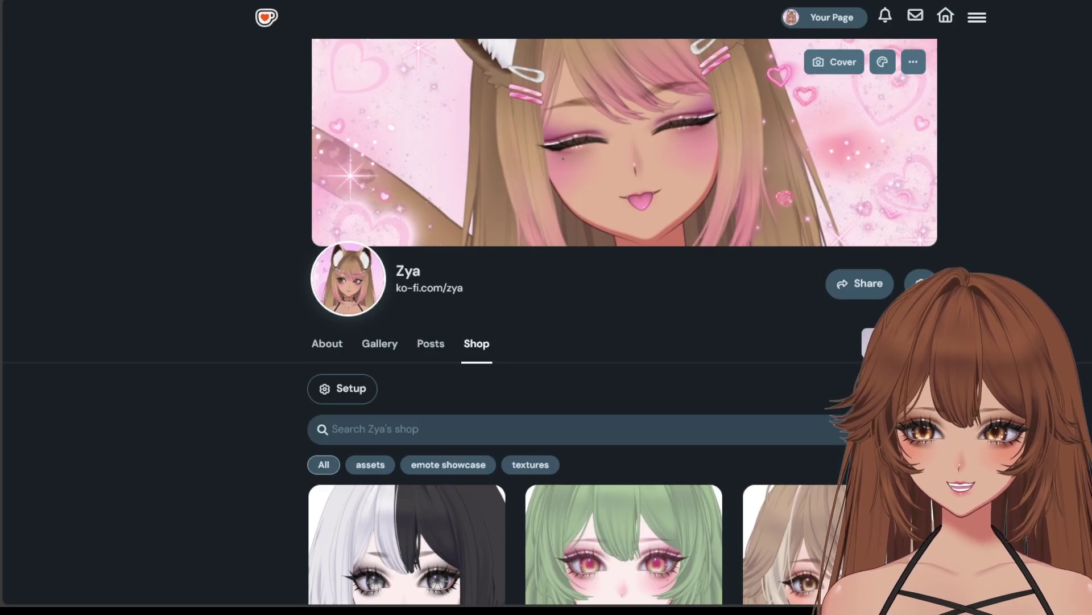
pyautogui.click(531, 464)
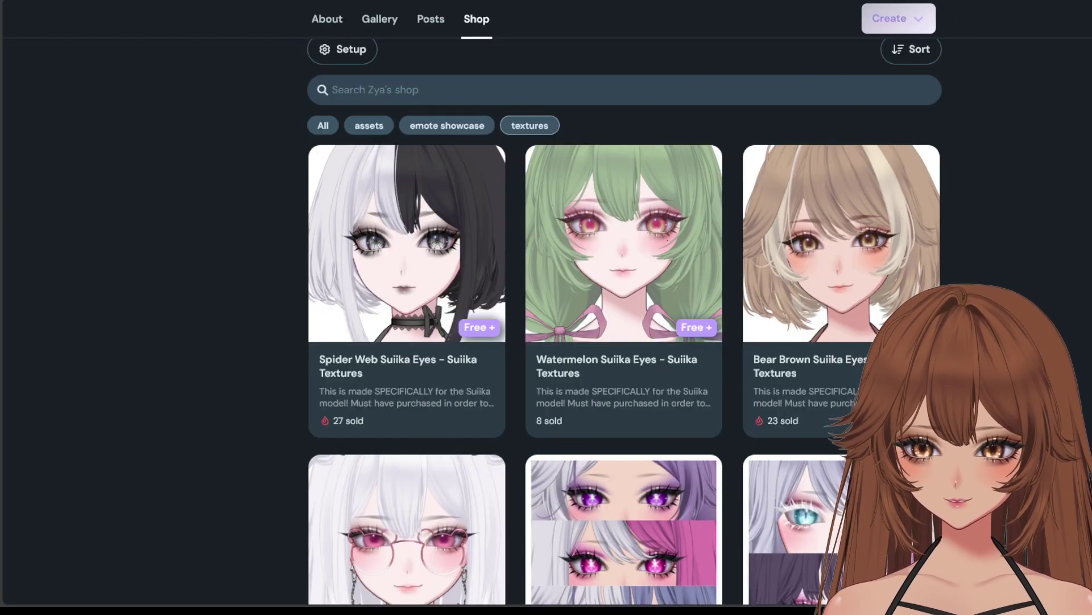
pyautogui.scroll(-8, 625, 319)
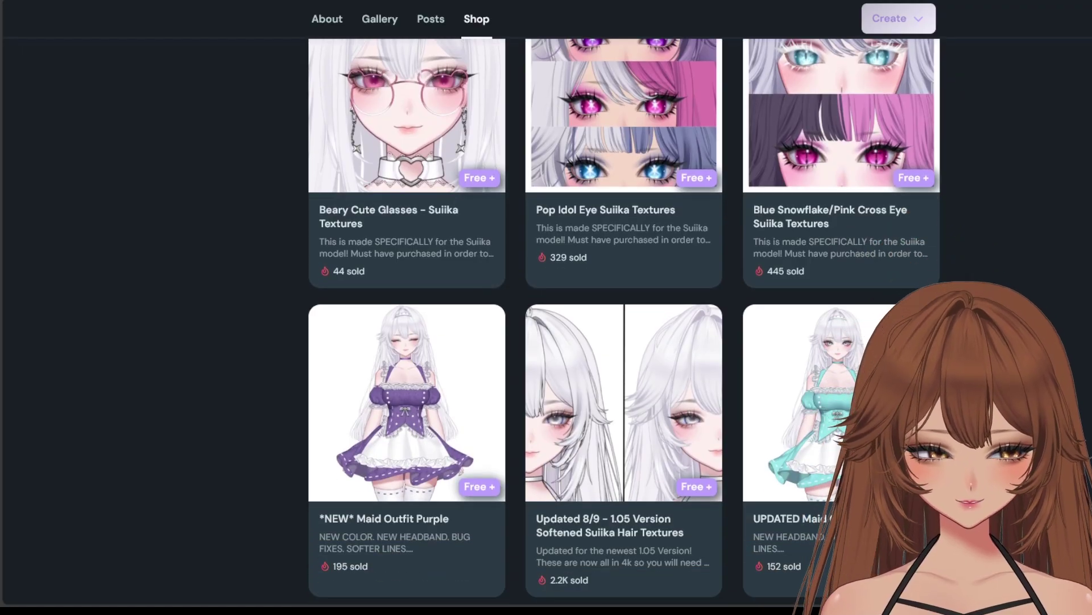
pyautogui.scroll(-3, 624, 318)
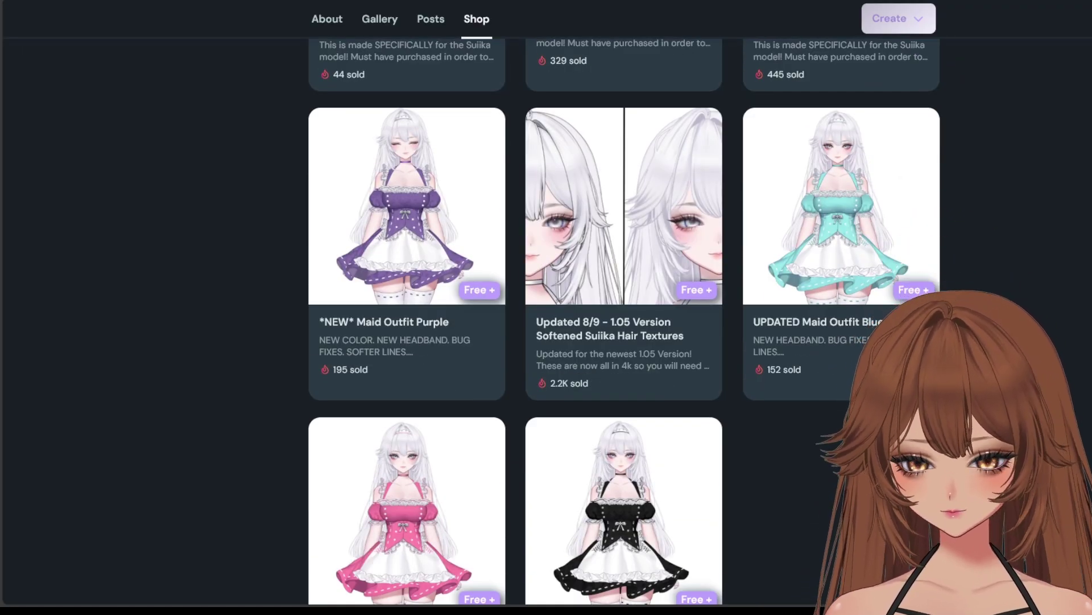
pyautogui.scroll(8, 624, 319)
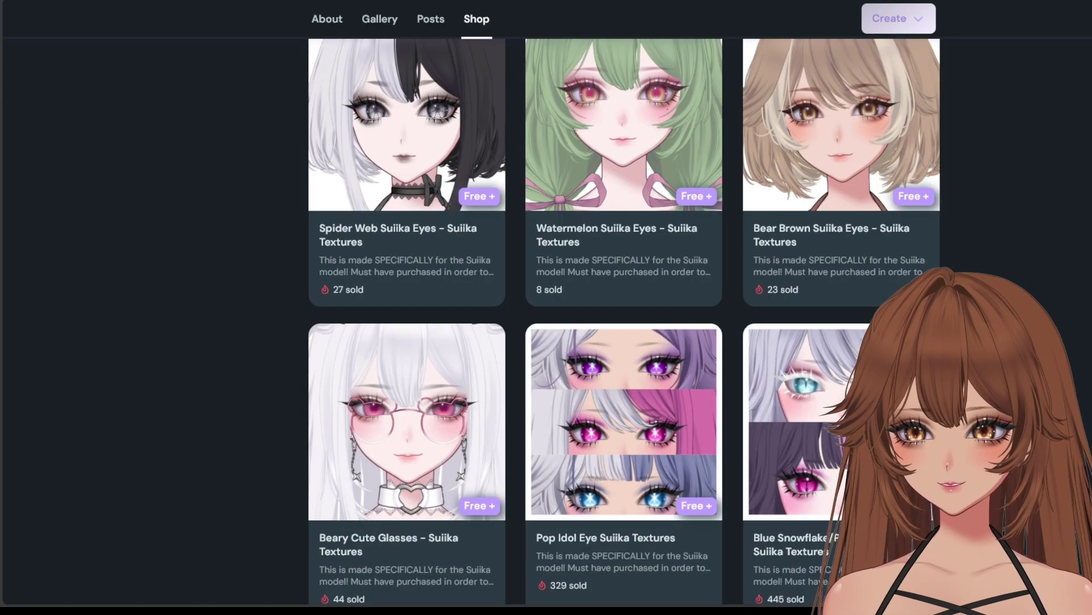
pyautogui.scroll(1, 624, 319)
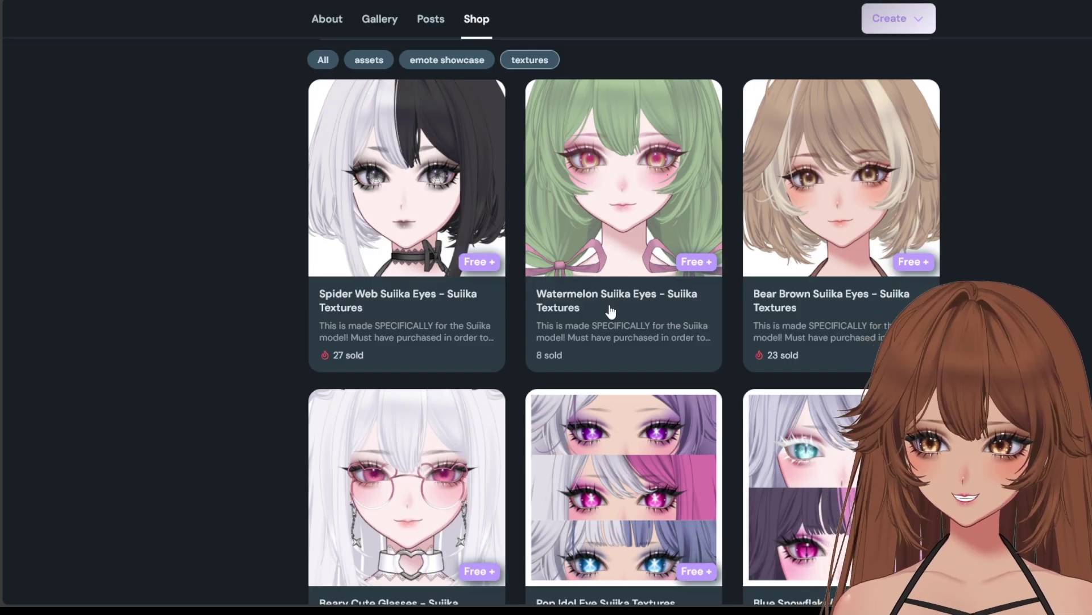
pyautogui.scroll(-7, 612, 341)
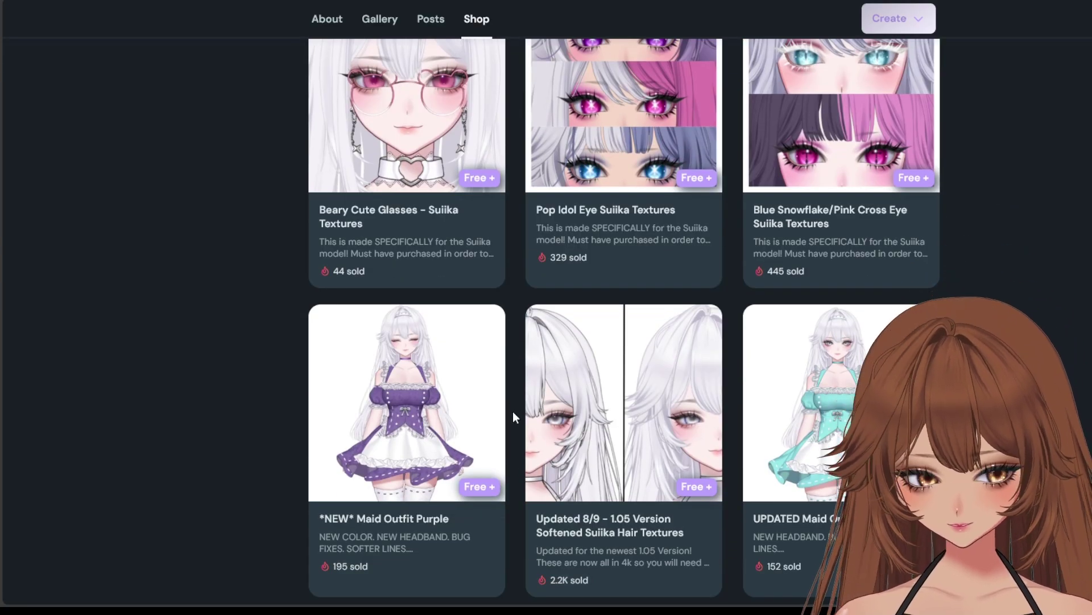